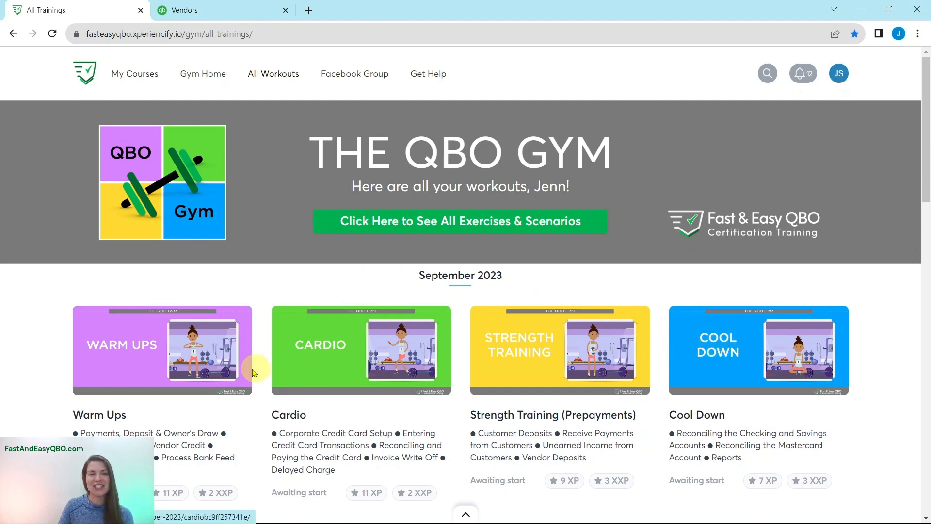
# Open the recording expenses practice exercise from the September 2023 Warm Ups workout and read its Scenario section.
pyautogui.click(134, 363)
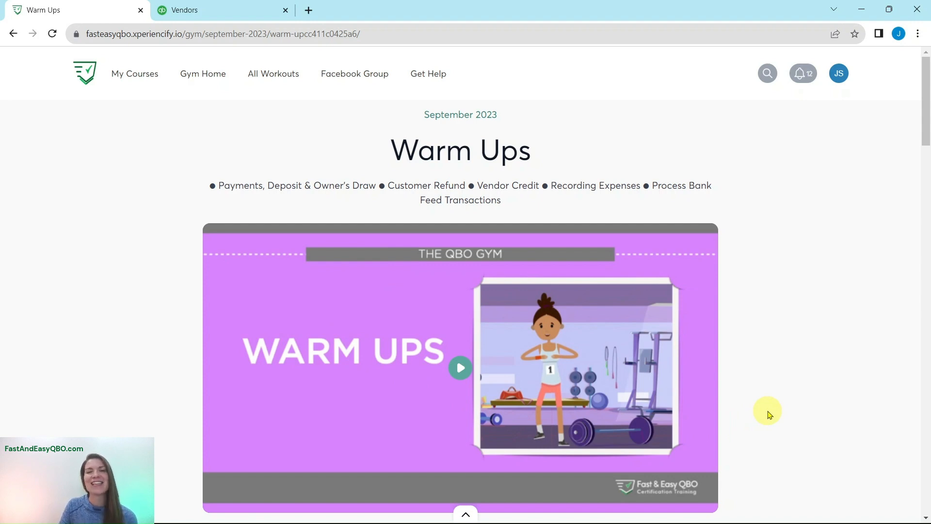
pyautogui.scroll(-10, 770, 412)
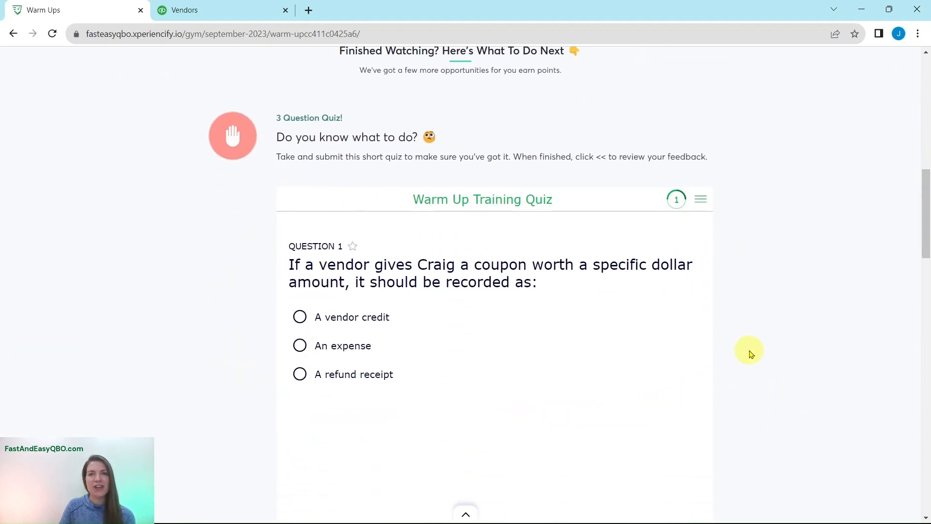
pyautogui.scroll(-10, 741, 356)
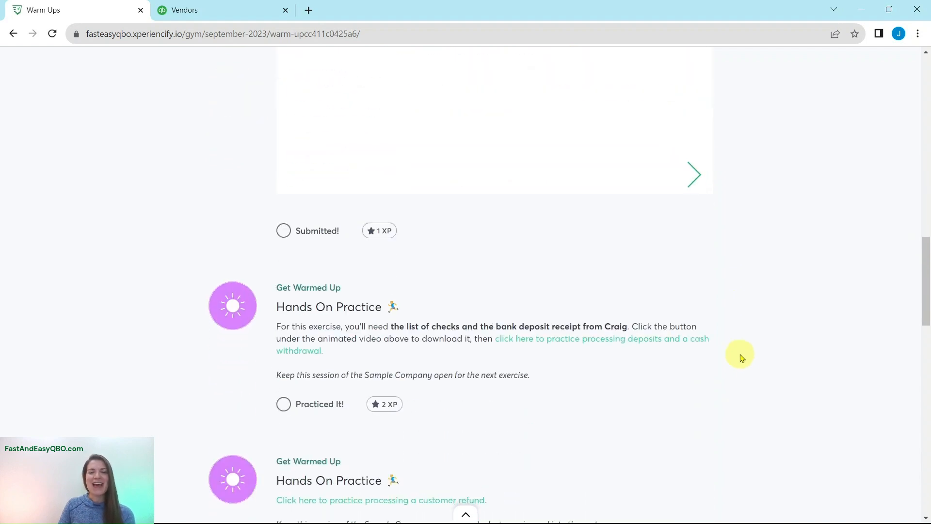
pyautogui.scroll(-12, 742, 358)
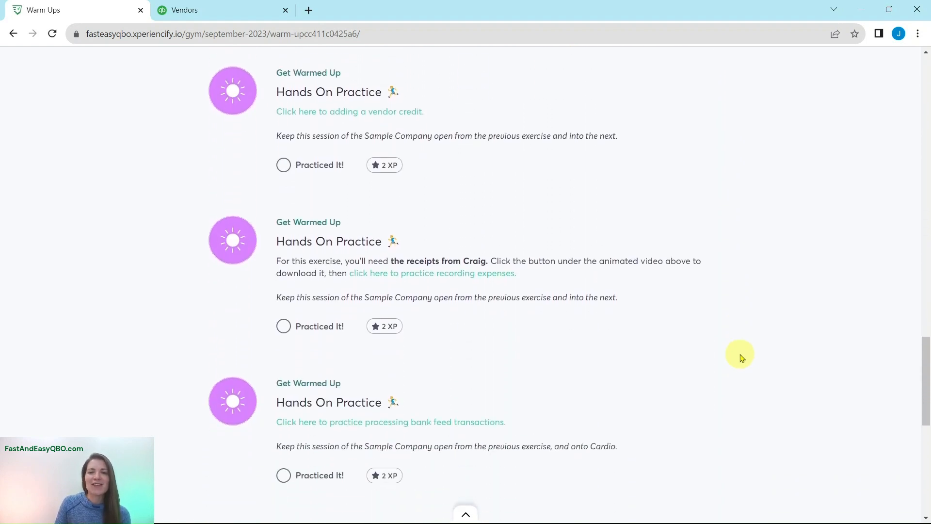
pyautogui.scroll(3, 742, 358)
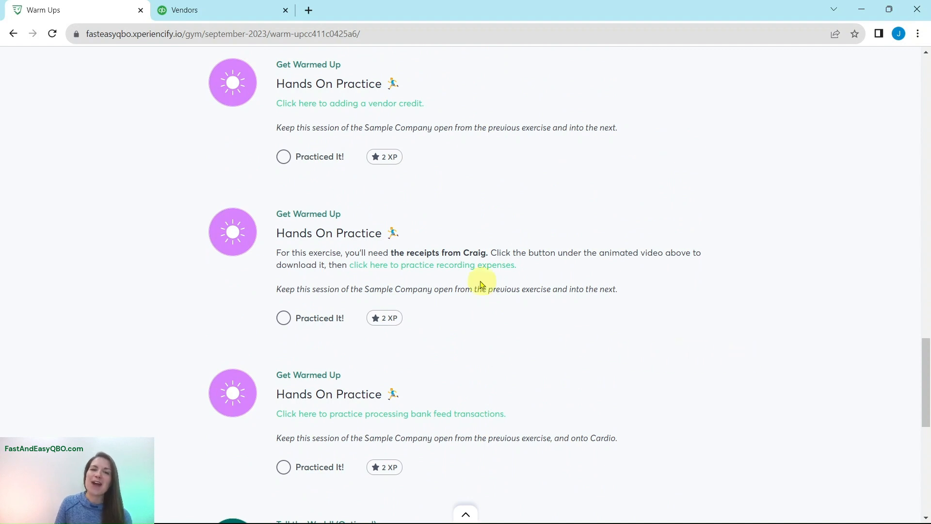
pyautogui.click(455, 269)
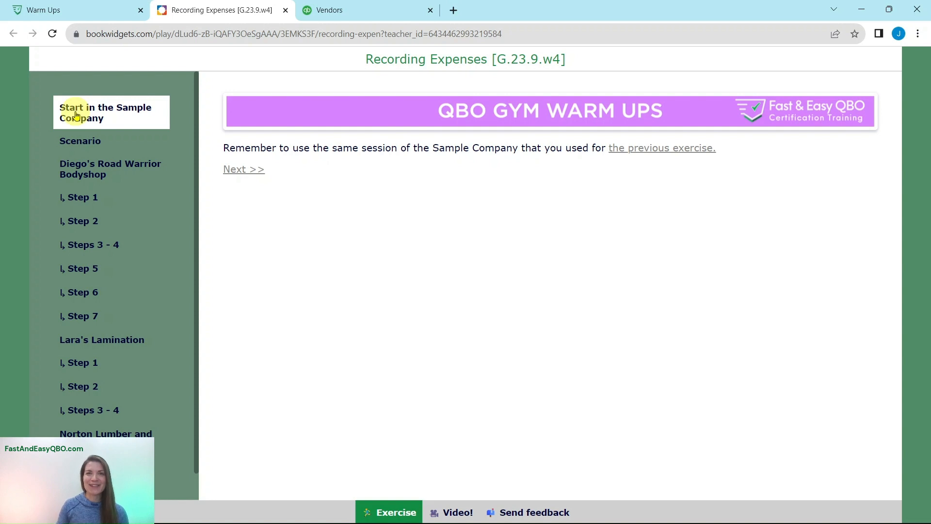
pyautogui.click(67, 144)
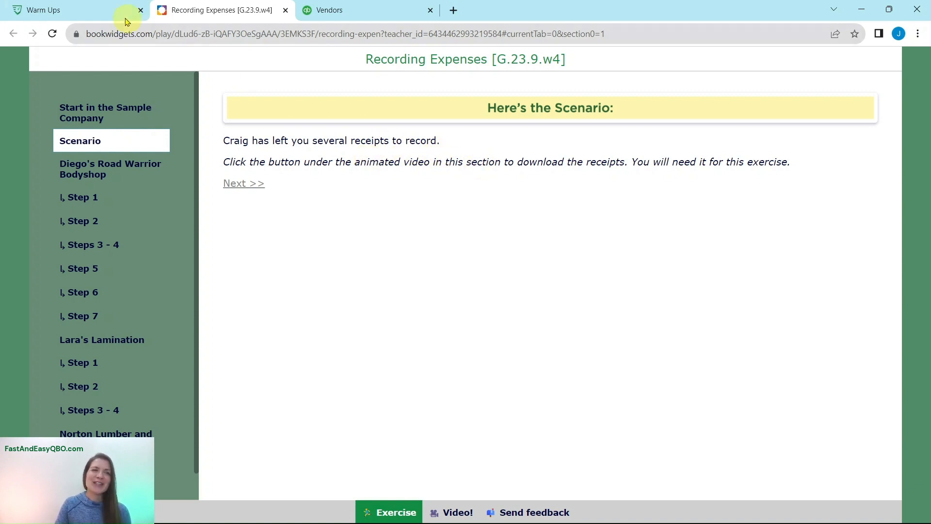
# Download the Receipts file from the Warm Ups page and look through all the receipts in September receipts.pdf.
pyautogui.click(87, 13)
pyautogui.scroll(15, 517, 239)
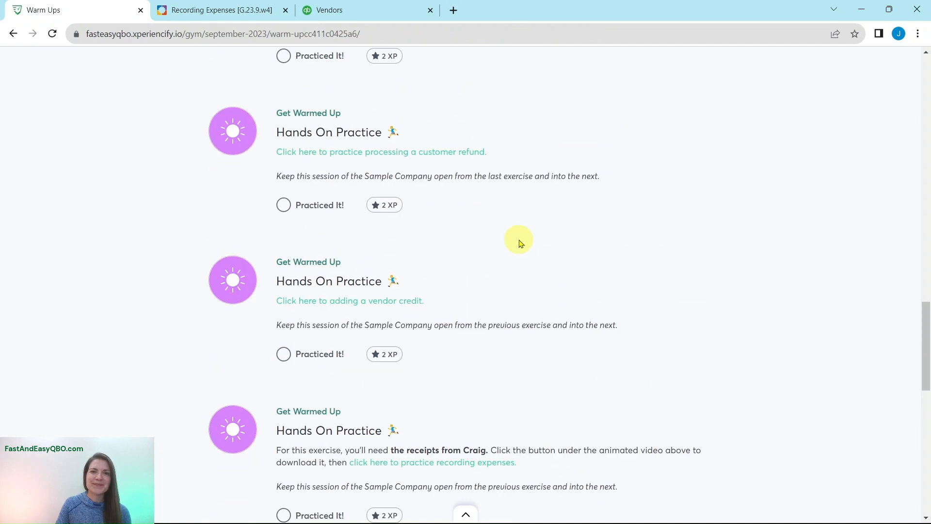
pyautogui.scroll(7, 518, 239)
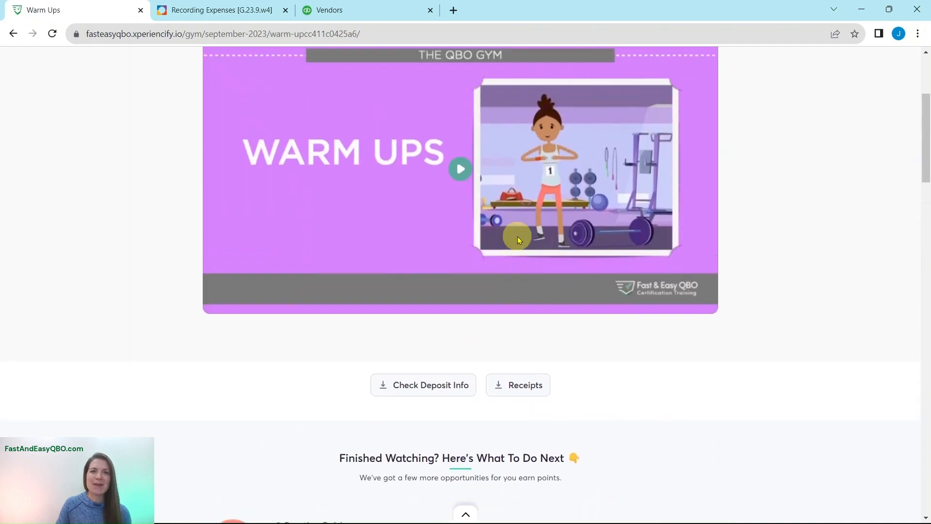
pyautogui.scroll(-2, 557, 296)
pyautogui.scroll(-2, 586, 297)
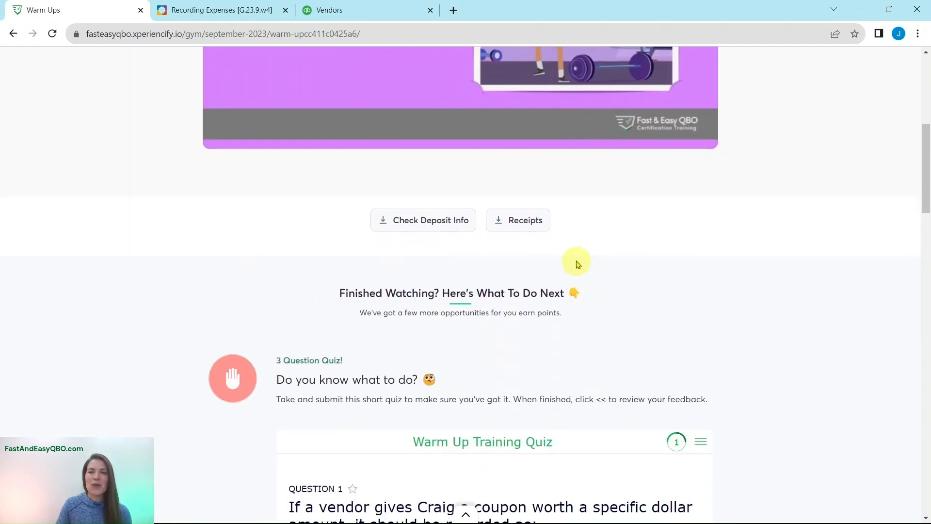
pyautogui.click(515, 226)
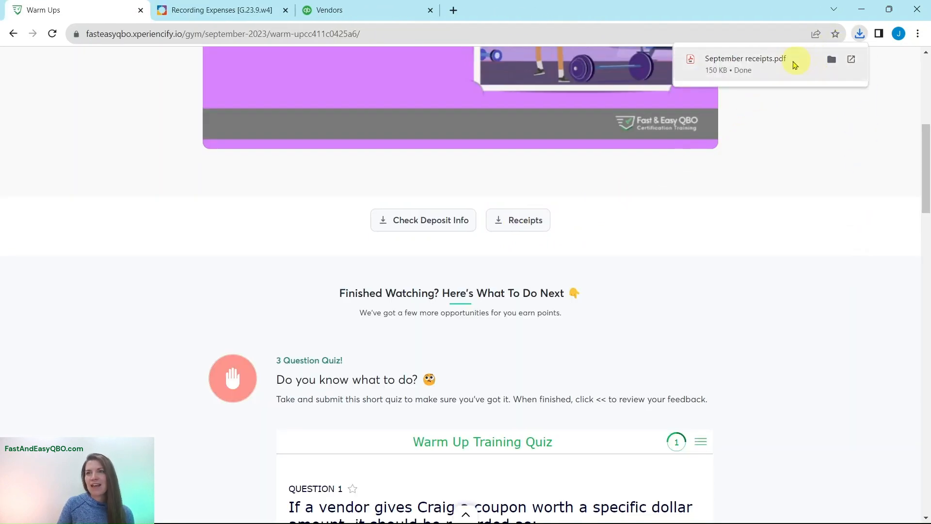
pyautogui.click(752, 63)
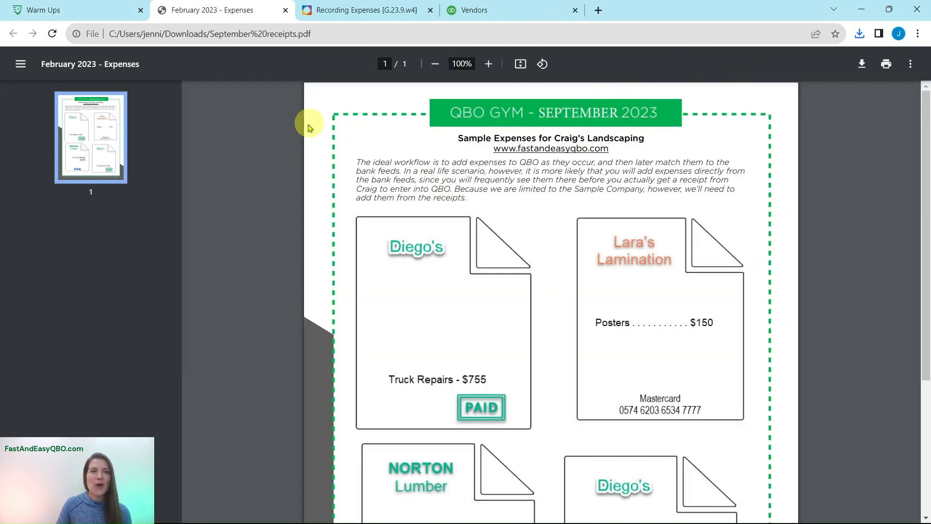
pyautogui.scroll(-4, 682, 165)
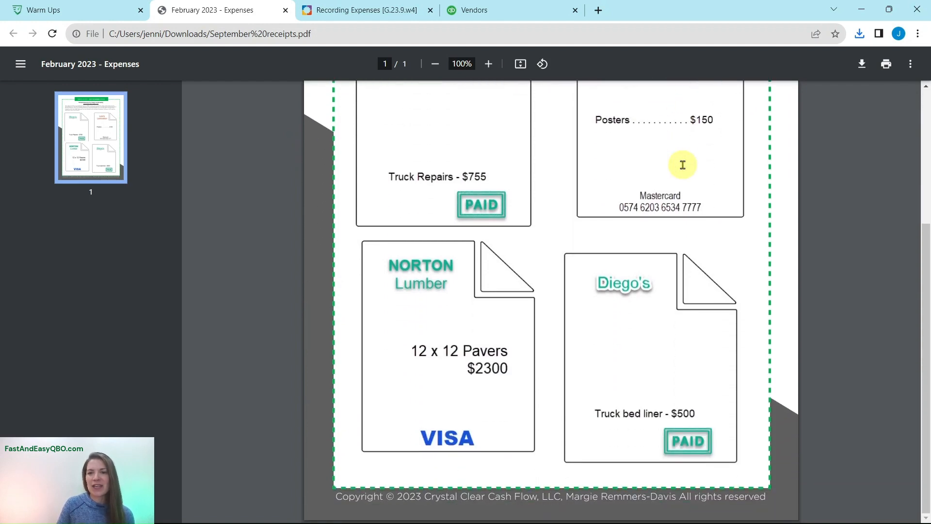
pyautogui.scroll(4, 682, 165)
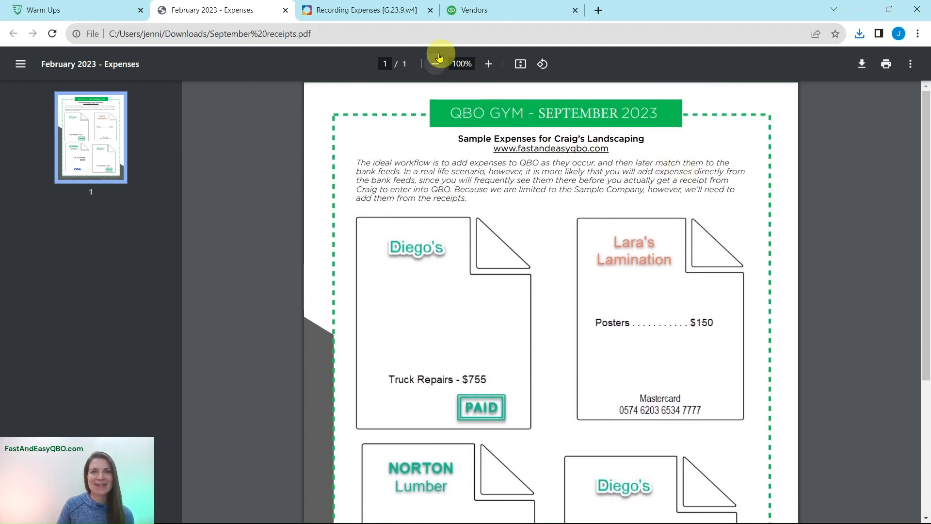
# Return to the Recording Expenses exercise and read the Diego's Road Warrior Bodyshop section and its Step 1.
pyautogui.click(356, 10)
pyautogui.click(80, 173)
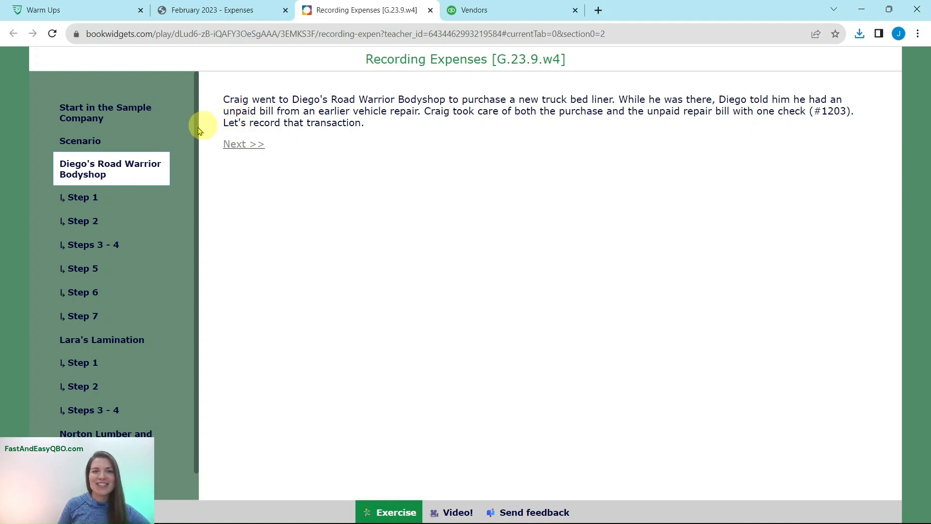
pyautogui.click(78, 200)
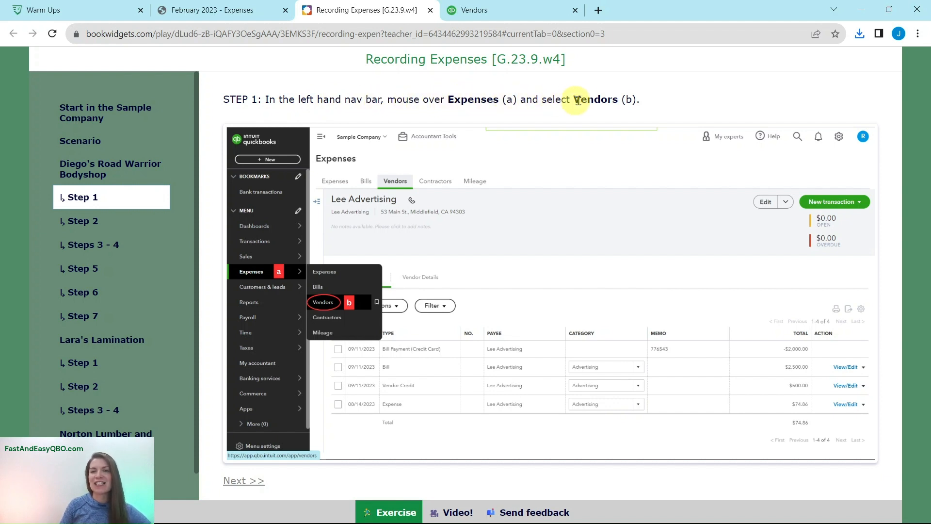
# Switch to QuickBooks Online, open the Vendors list under Expenses and browse the vendors.
pyautogui.click(517, 16)
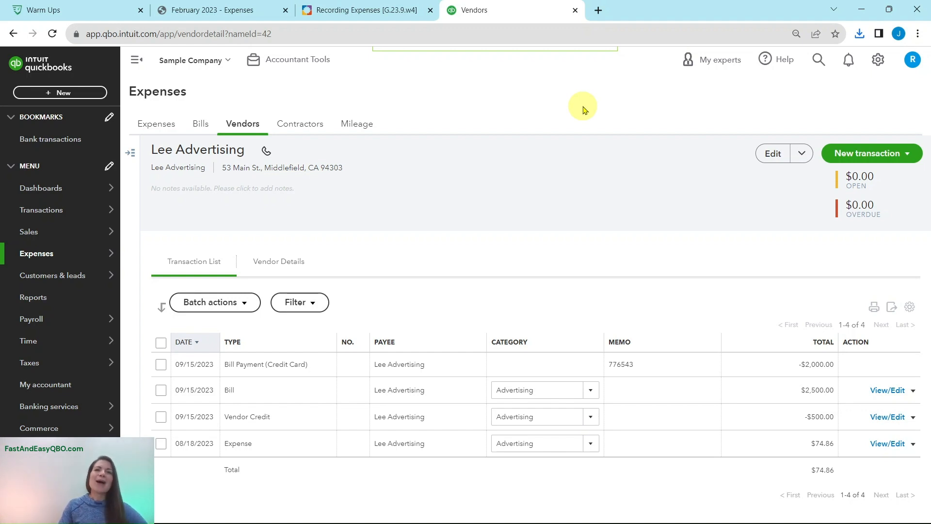
pyautogui.moveTo(40, 257)
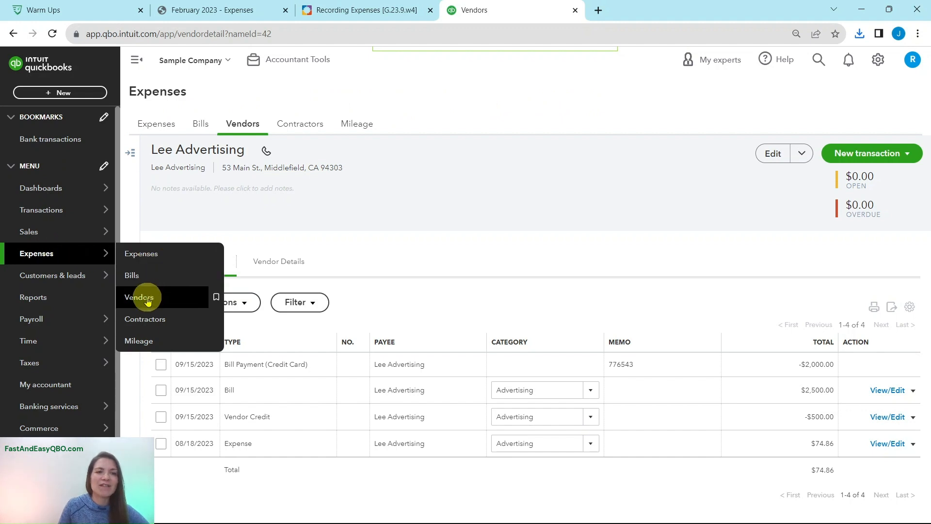
pyautogui.click(148, 298)
pyautogui.scroll(-10, 233, 280)
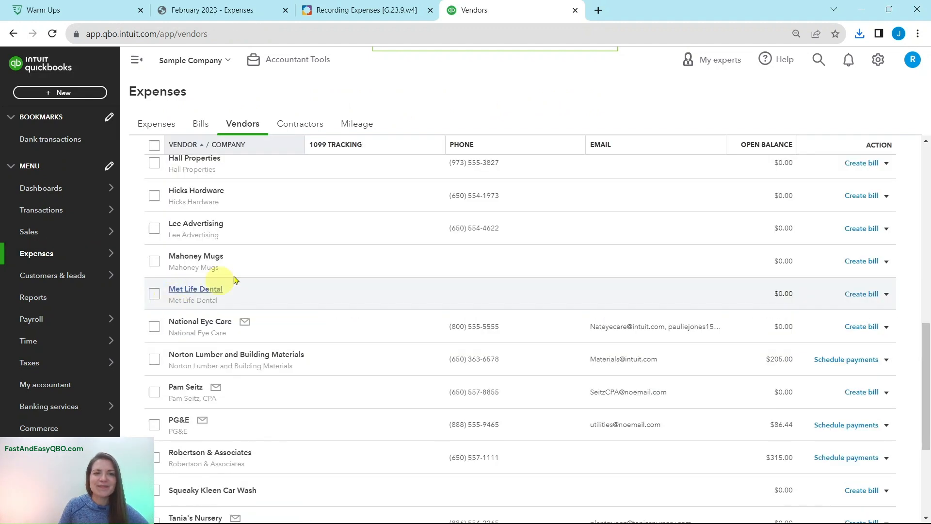
pyautogui.scroll(1, 432, 280)
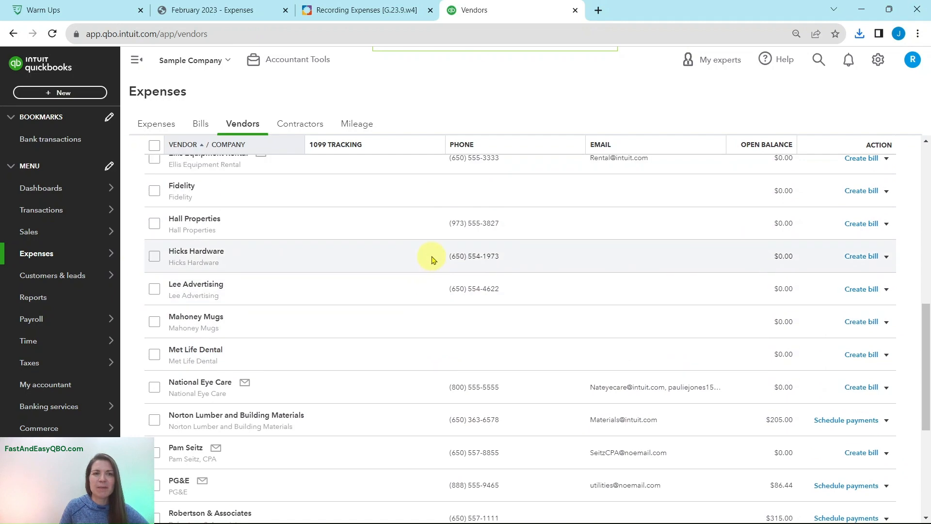
pyautogui.scroll(5, 431, 258)
# Read Step 2 of the exercise and locate Diego's Road Warrior Bodyshop in the QuickBooks vendor list.
pyautogui.click(366, 10)
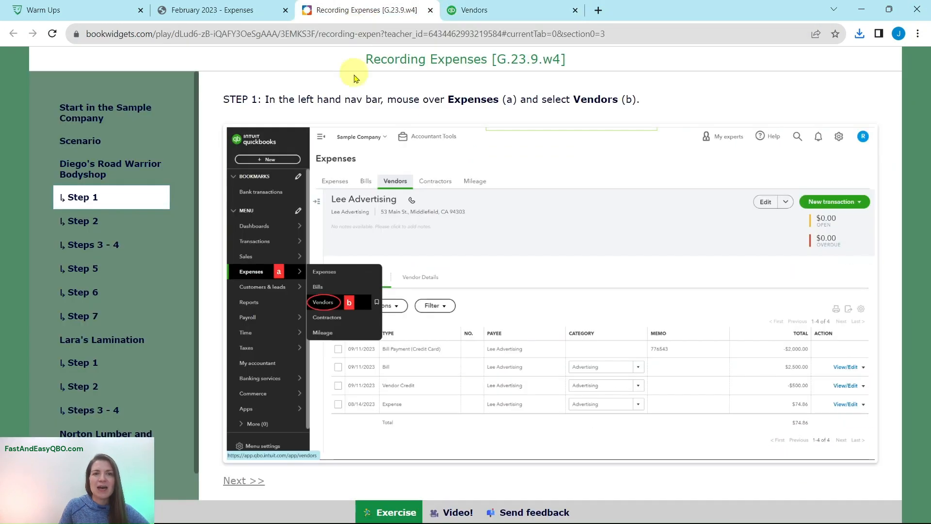
pyautogui.click(98, 221)
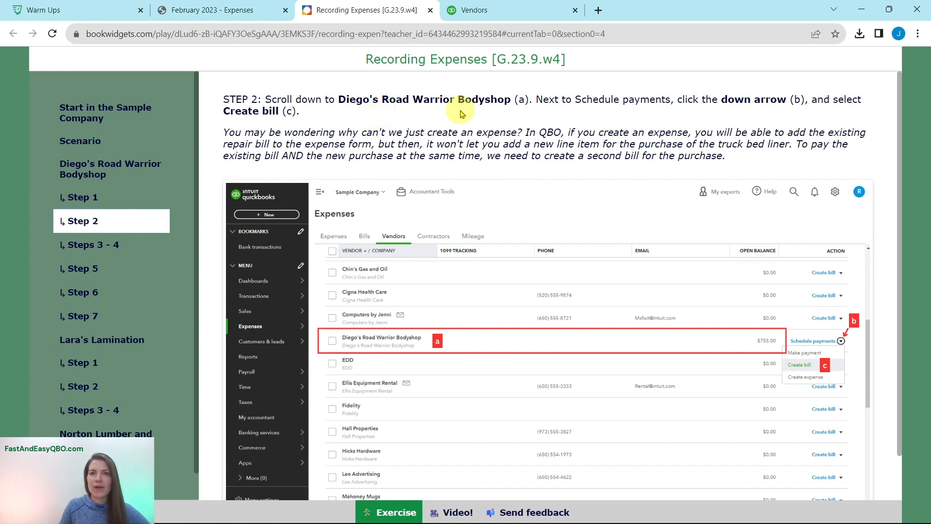
pyautogui.click(480, 12)
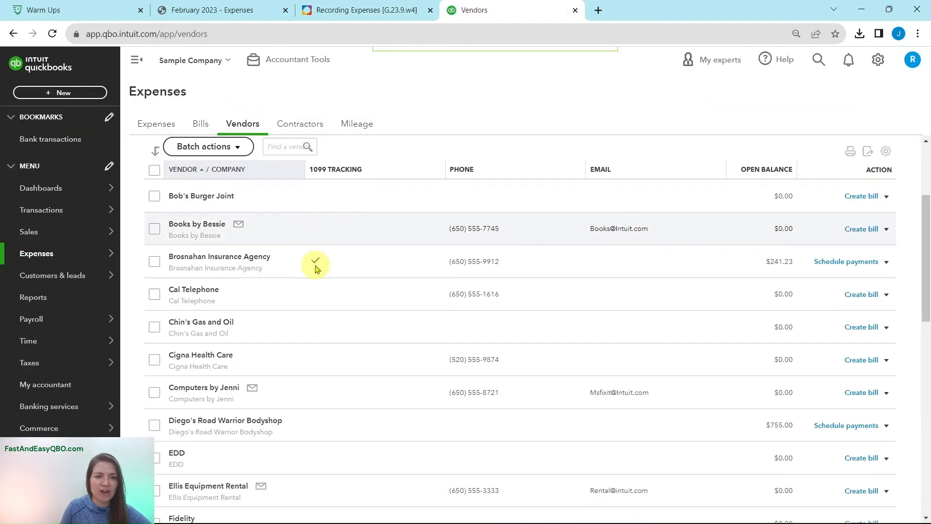
pyautogui.scroll(-3, 316, 267)
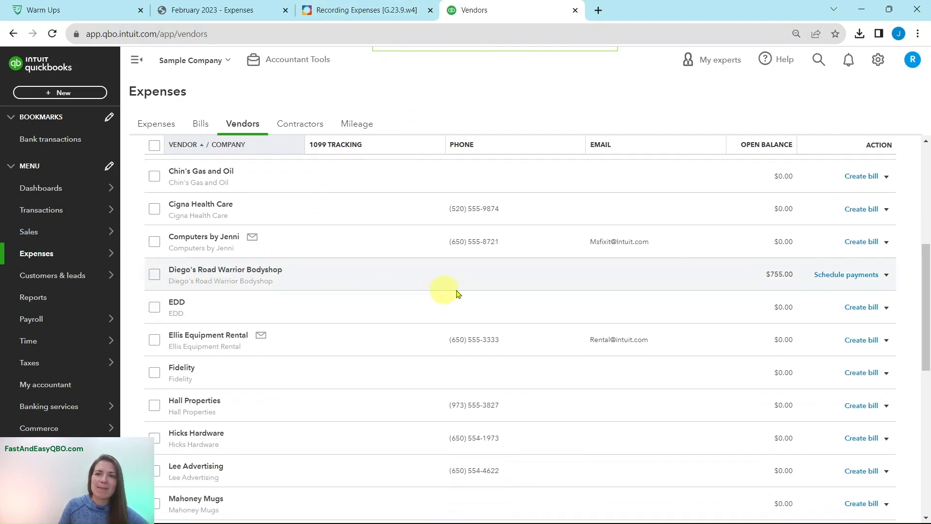
# Recheck Step 2 of the exercise and create a new bill for Diego's Road Warrior Bodyshop in QuickBooks.
pyautogui.click(361, 10)
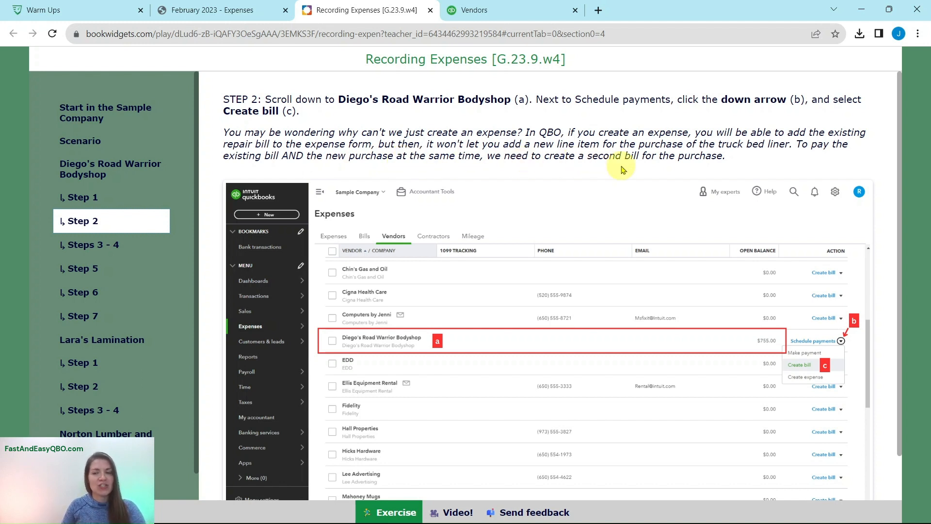
pyautogui.click(473, 10)
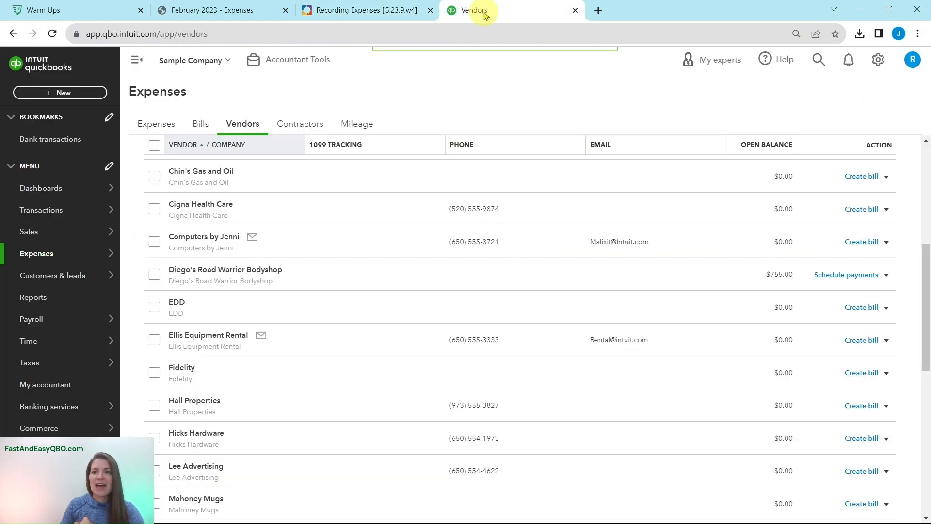
pyautogui.click(887, 278)
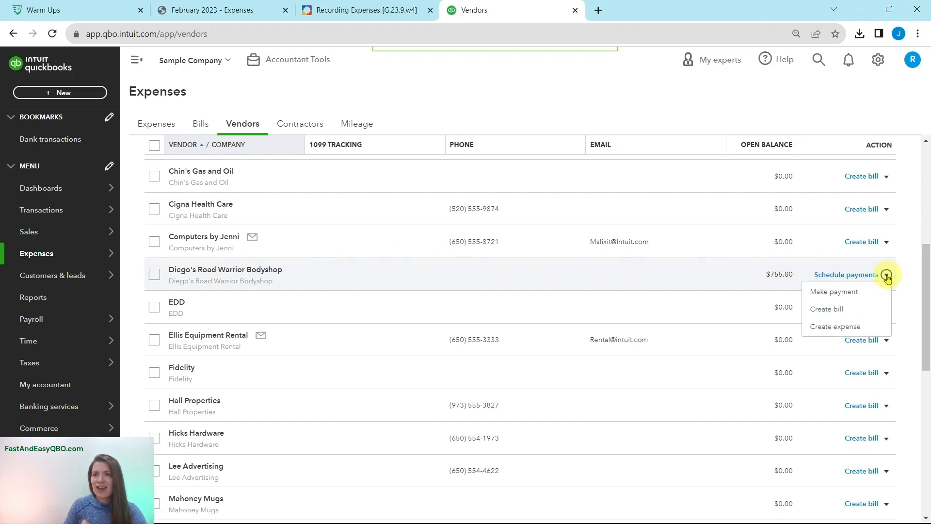
pyautogui.click(841, 311)
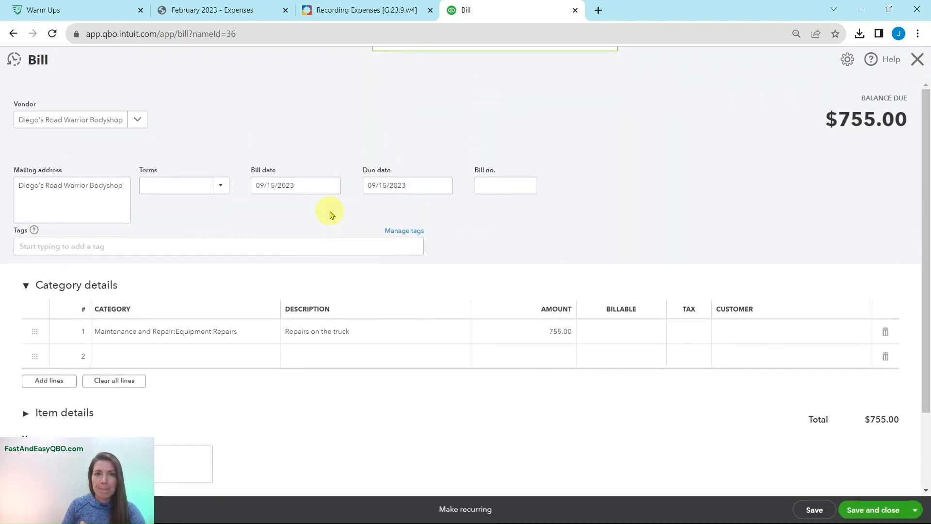
# Read Steps 3 - 4 of the exercise and delete the truck repairs line item from the Diego's Road Warrior Bodyshop bill.
pyautogui.click(378, 13)
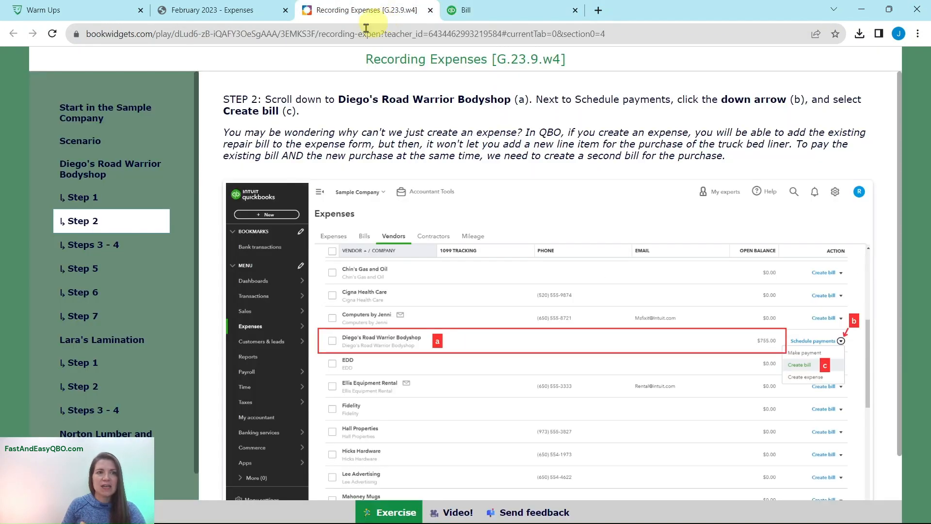
pyautogui.click(98, 245)
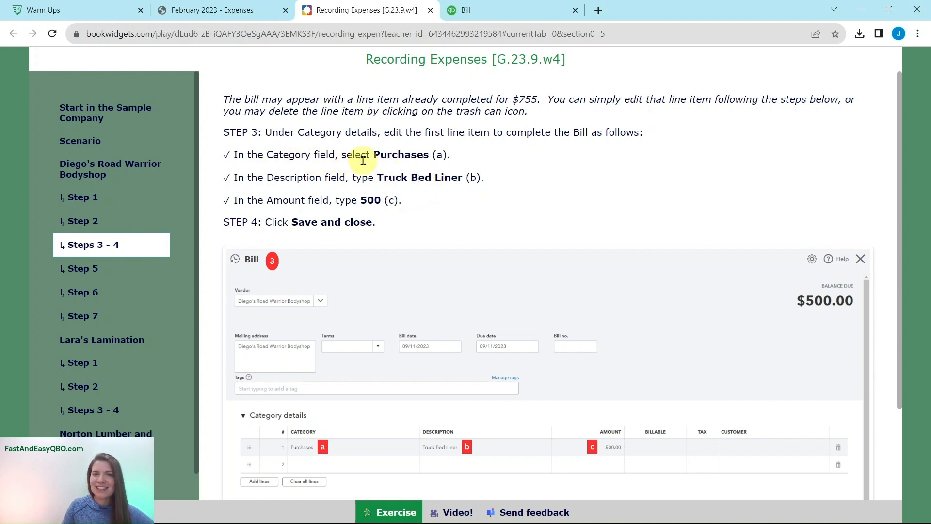
pyautogui.click(515, 15)
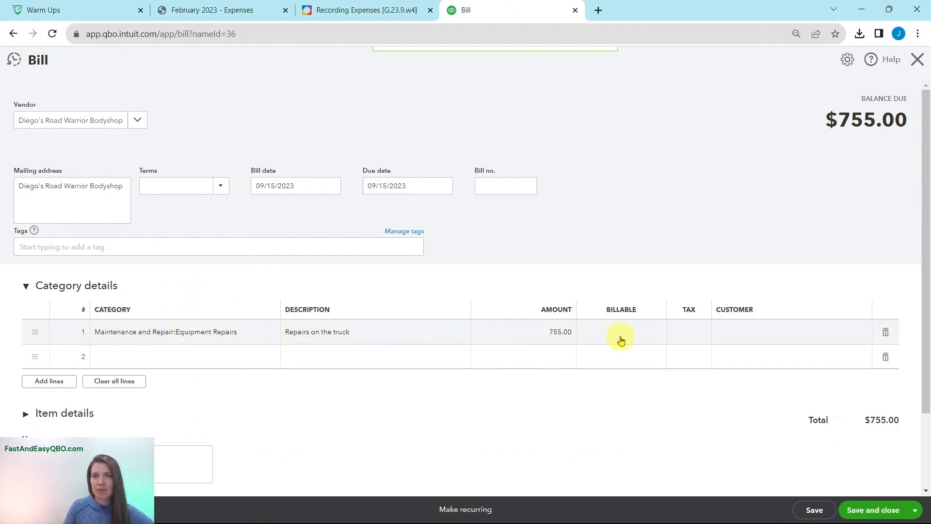
pyautogui.click(886, 334)
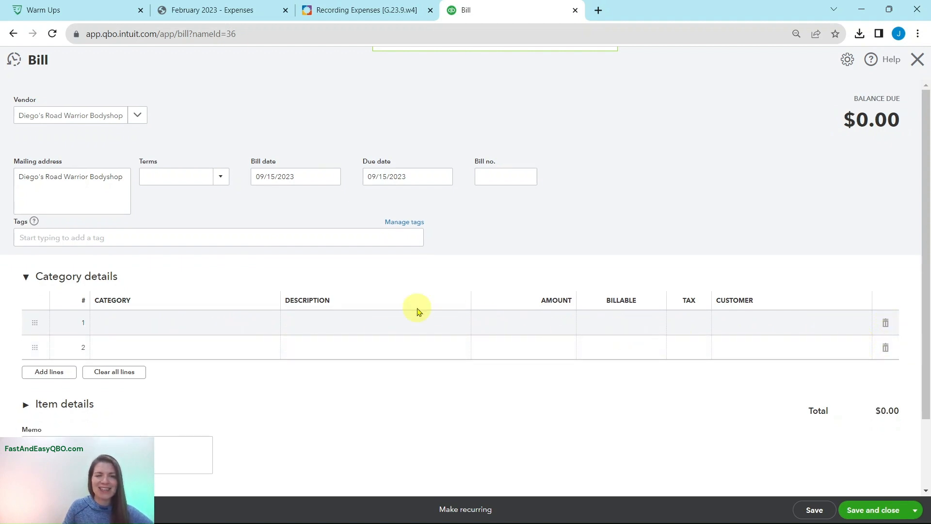
# Check Step 3 of the exercise and set the category of the bill's first line to Purchases.
pyautogui.click(118, 324)
pyautogui.click(348, 13)
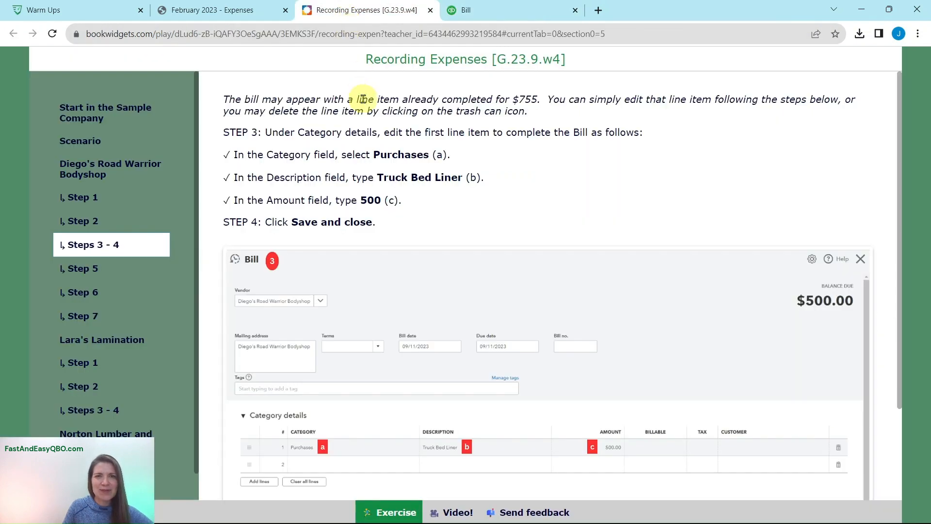
pyautogui.click(464, 12)
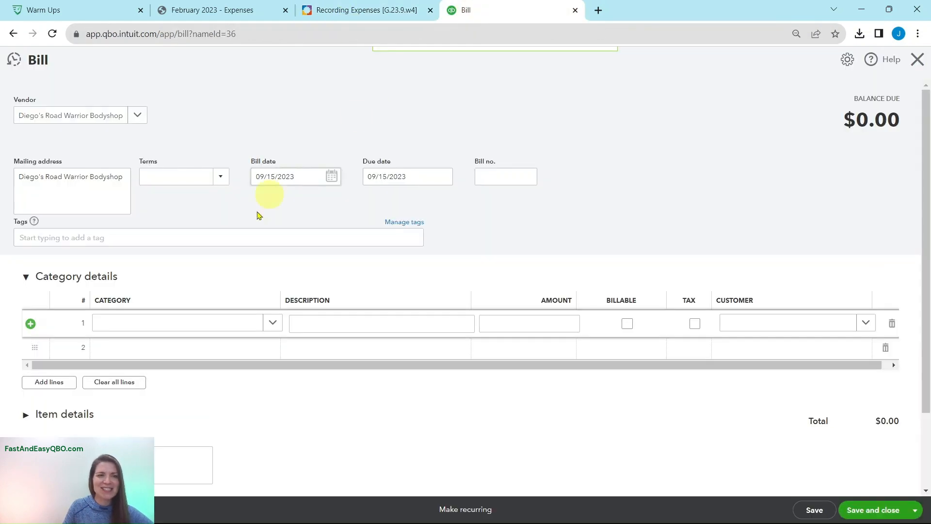
pyautogui.click(198, 325)
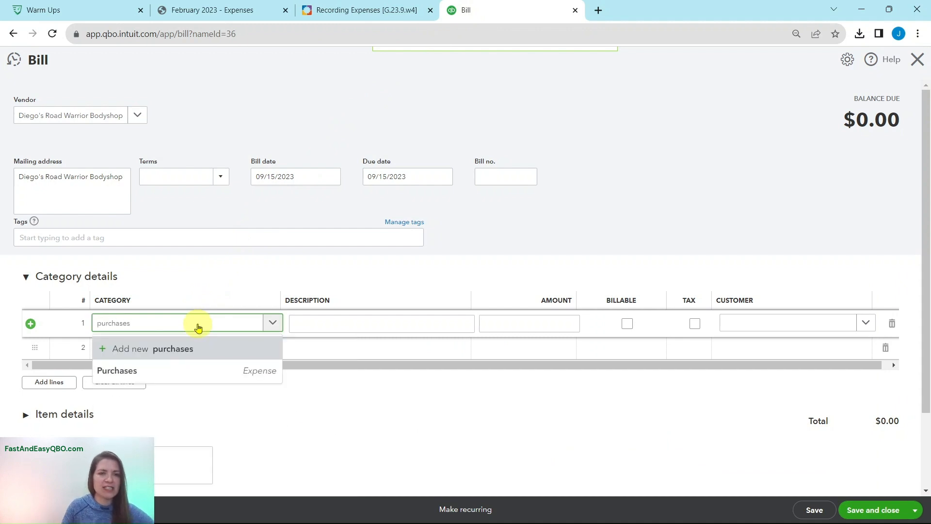
pyautogui.click(139, 372)
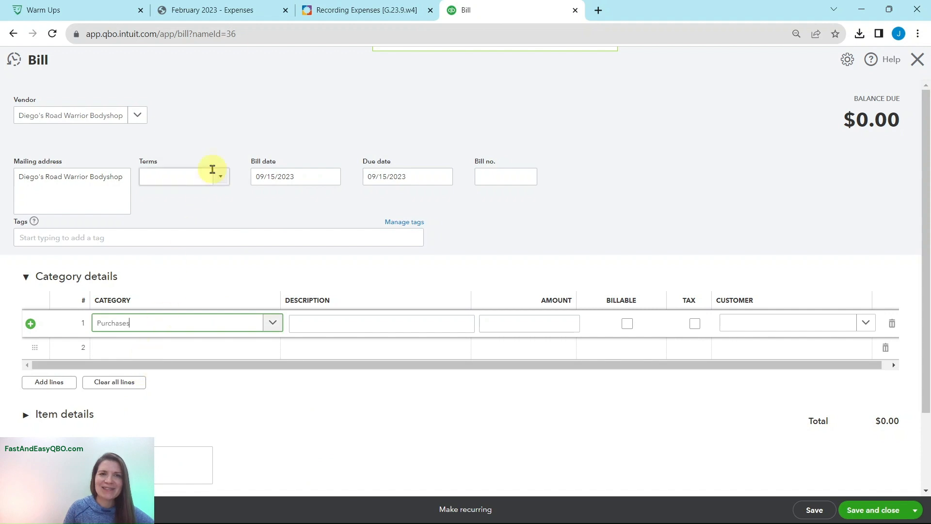
# Following Step 3 of the exercise, enter the description Truck Bed Liner and the amount 500 on the bill's first line.
pyautogui.click(328, 10)
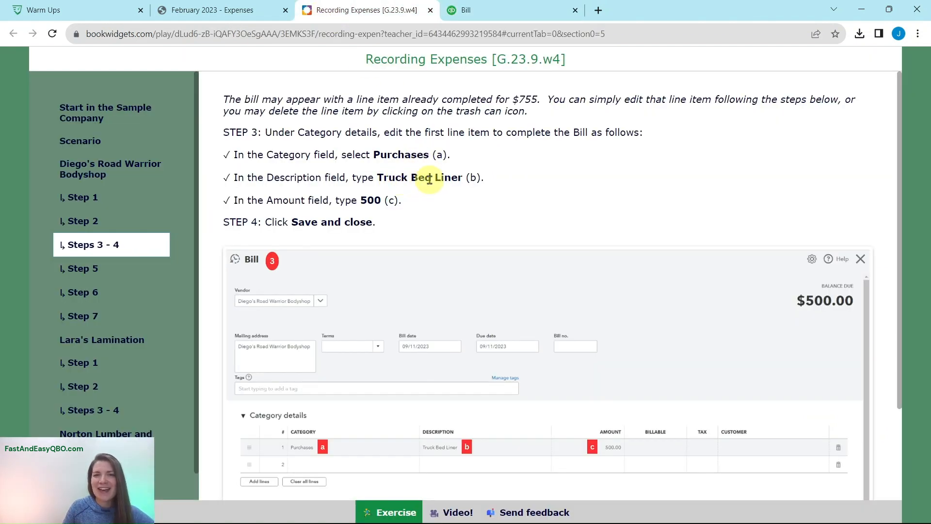
pyautogui.click(499, 11)
pyautogui.click(358, 321)
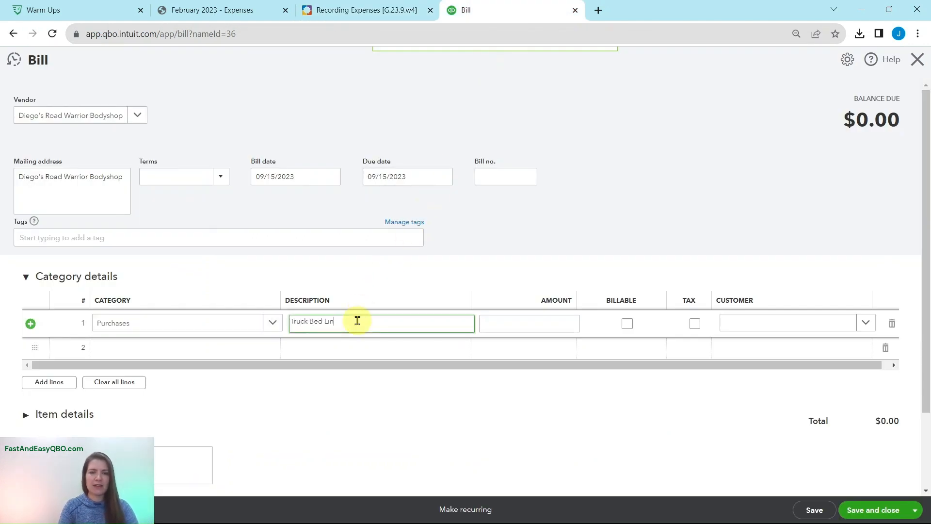
pyautogui.click(345, 11)
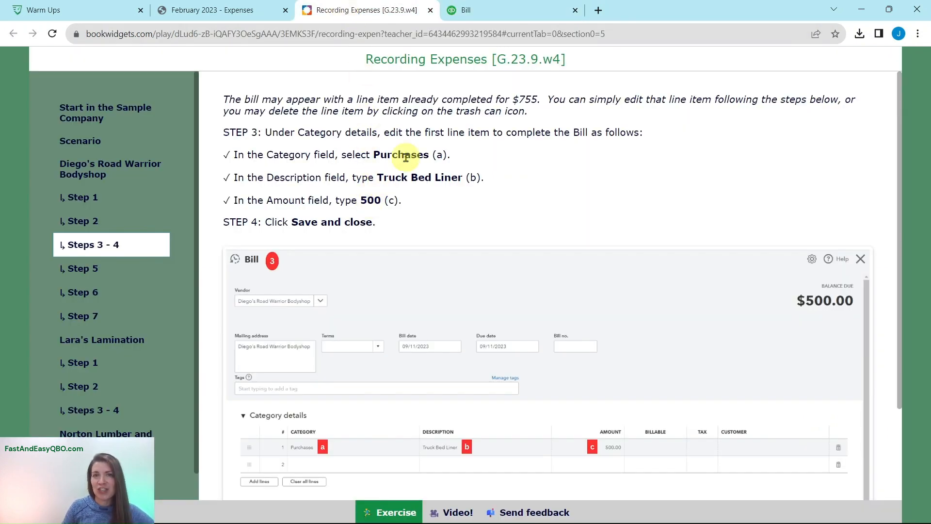
pyautogui.click(494, 11)
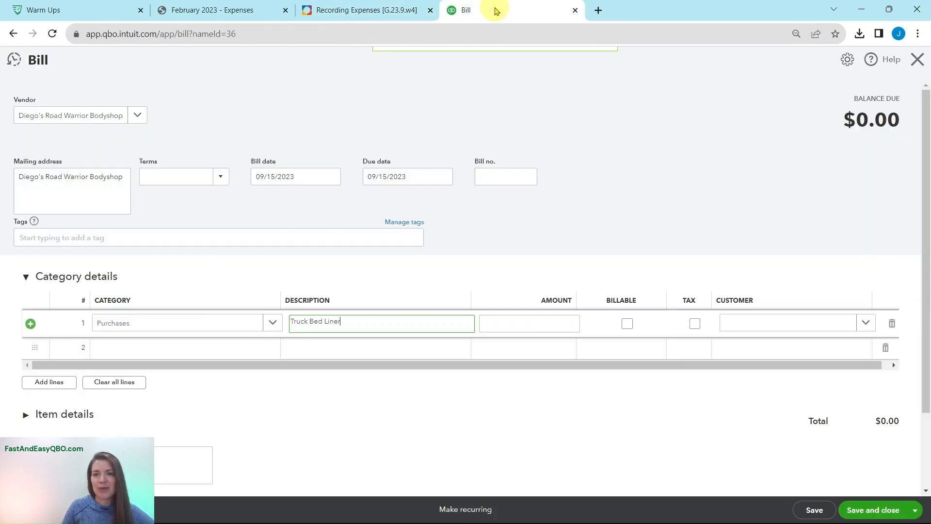
pyautogui.click(549, 322)
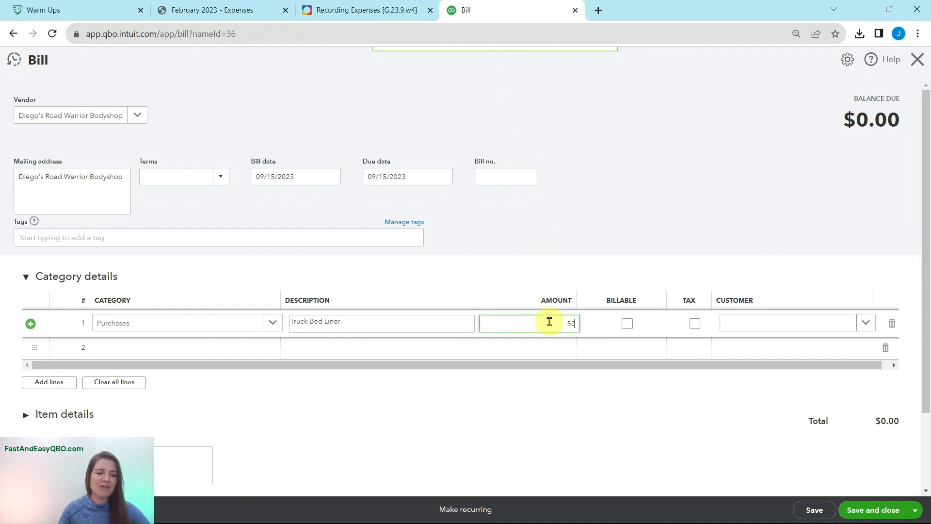
pyautogui.press('Tab')
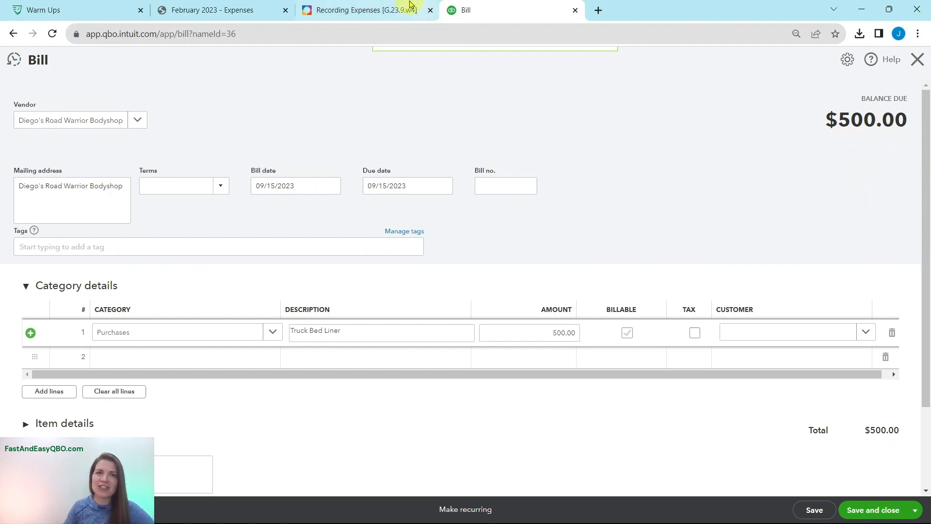
# Recheck Steps 3 - 4 of the exercise, then save and close the Diego's Road Warrior Bodyshop bill.
pyautogui.click(329, 12)
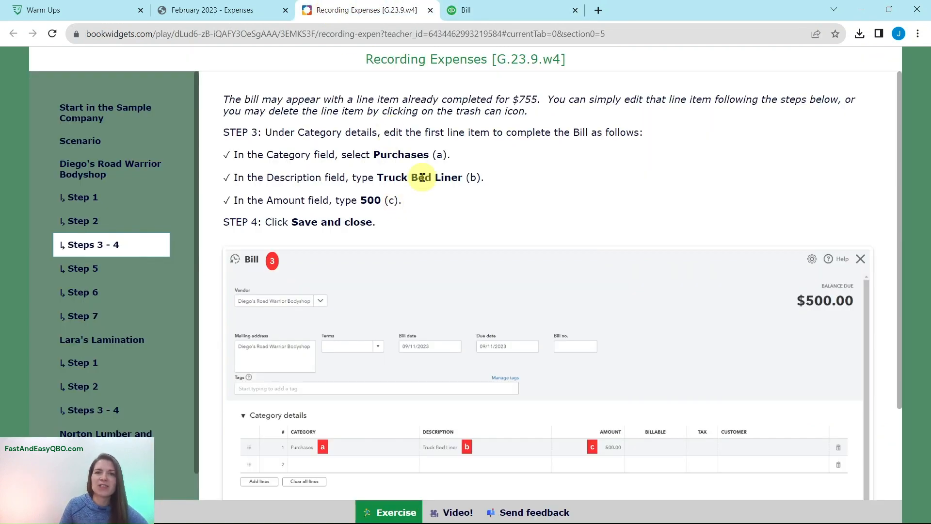
pyautogui.click(492, 6)
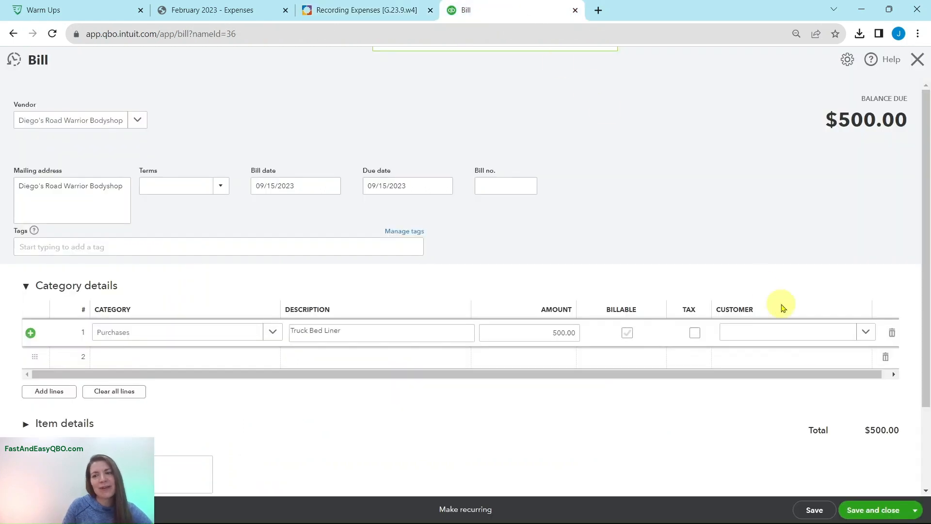
pyautogui.click(874, 511)
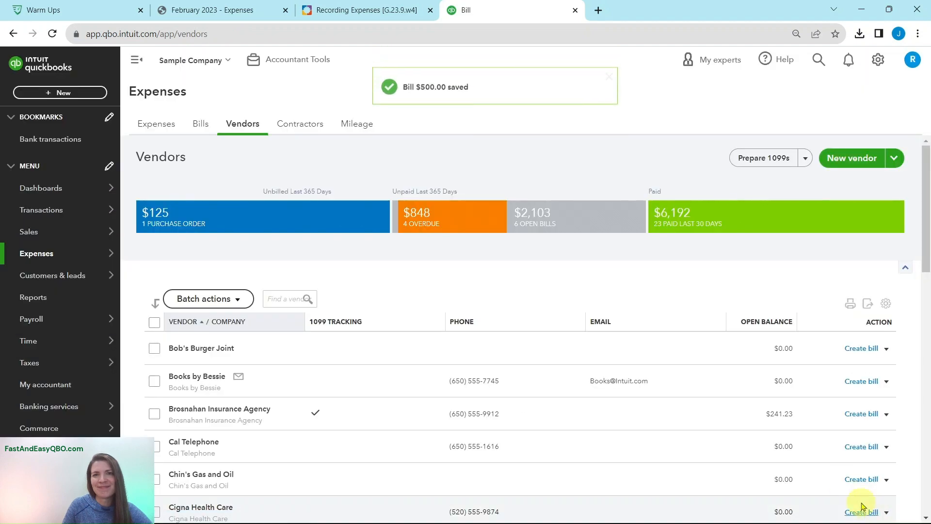
# Read Step 5 of the exercise and create an expense for Diego's Road Warrior Bodyshop from the QuickBooks vendor list.
pyautogui.click(329, 11)
pyautogui.click(97, 267)
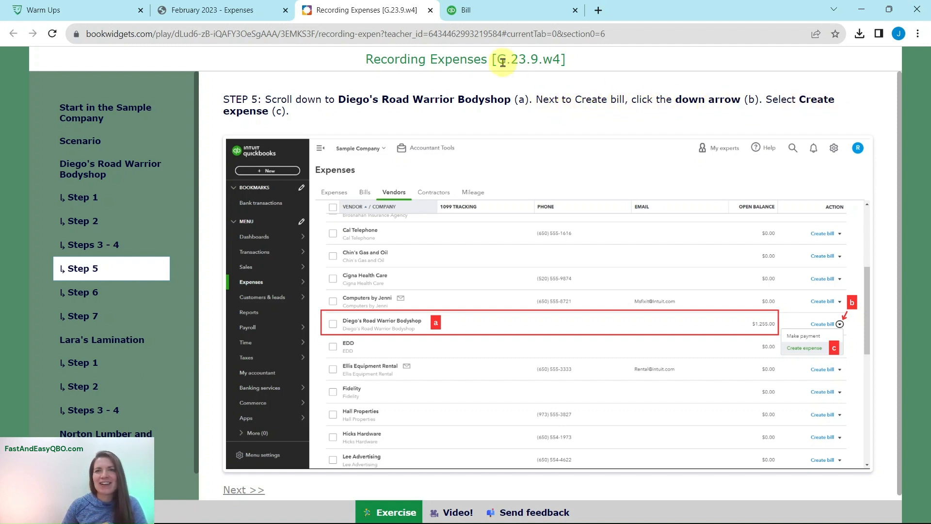
pyautogui.click(491, 12)
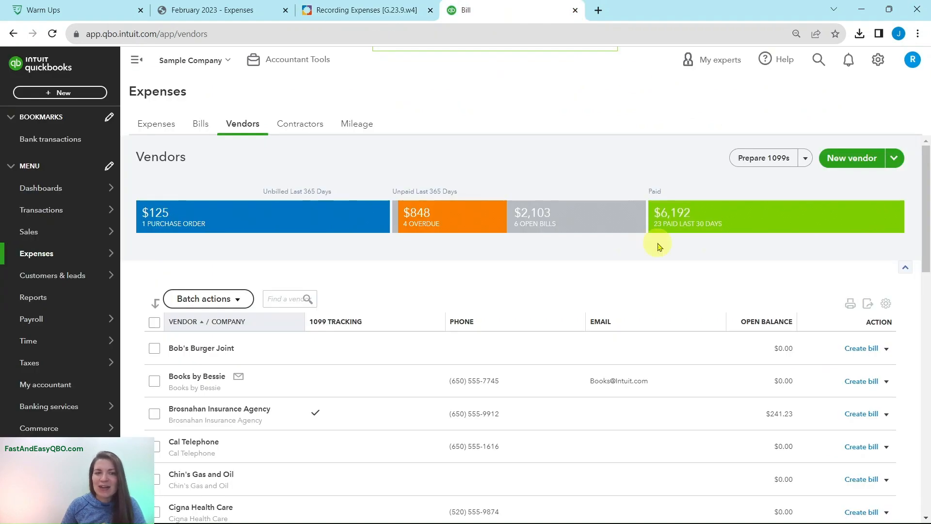
pyautogui.scroll(-5, 597, 252)
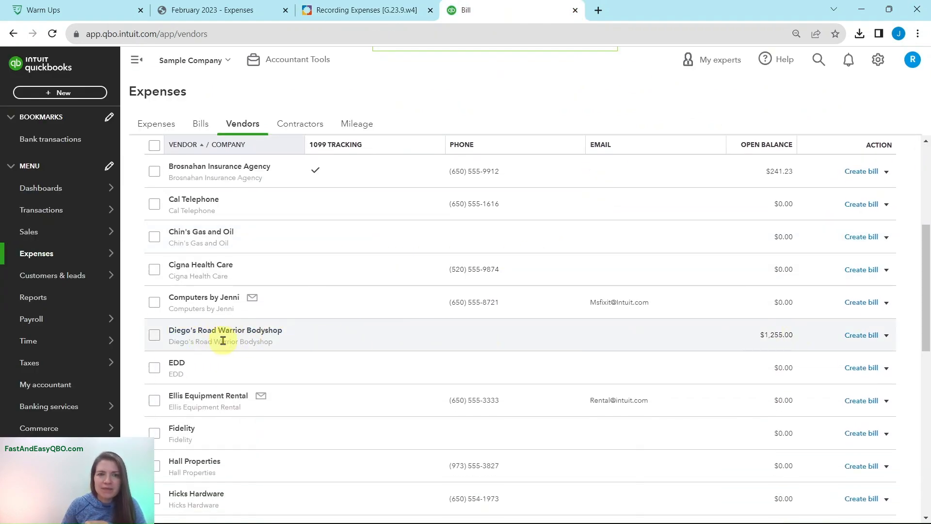
pyautogui.click(887, 336)
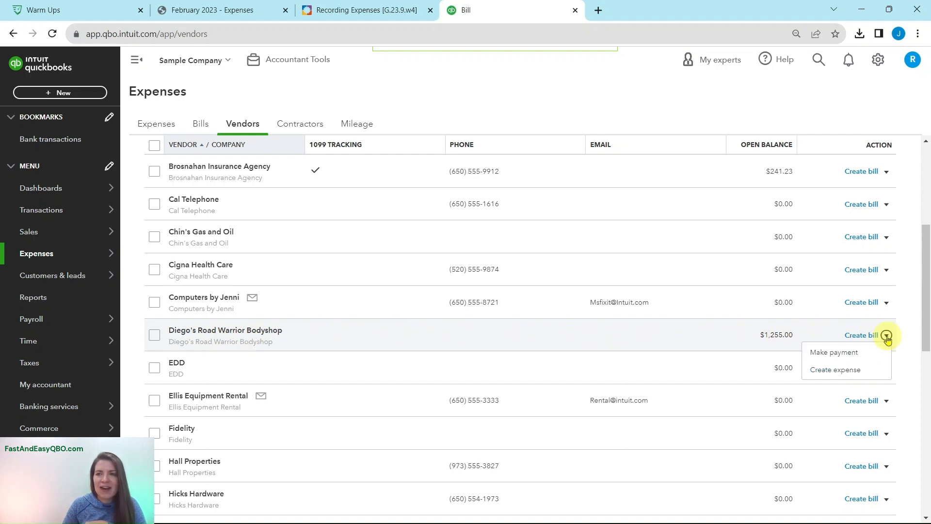
pyautogui.click(837, 372)
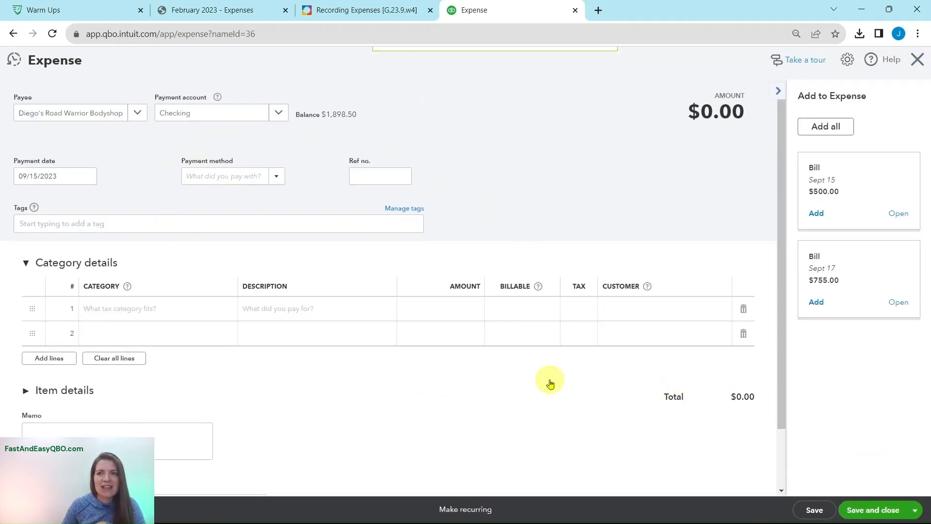
# Read Step 6 of the exercise and add all of Diego's open bills to the expense in QuickBooks.
pyautogui.click(332, 12)
pyautogui.click(87, 291)
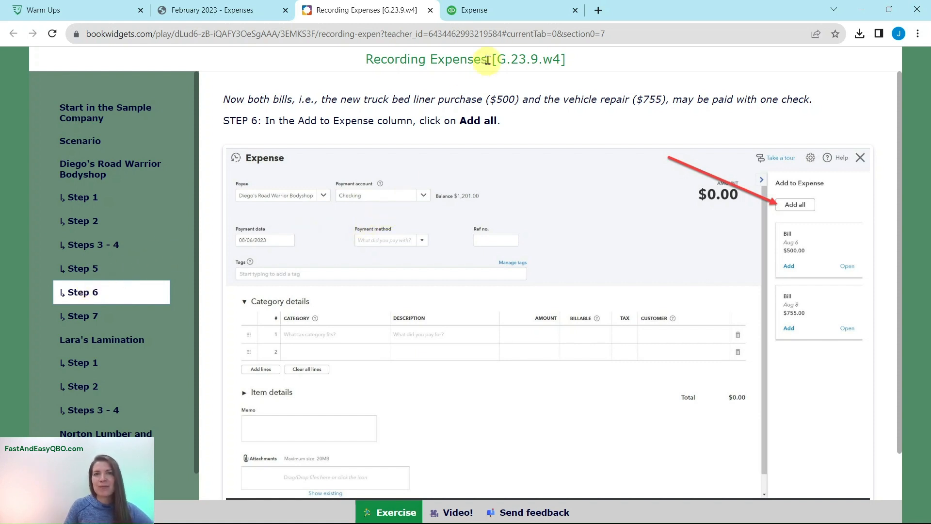
pyautogui.click(500, 10)
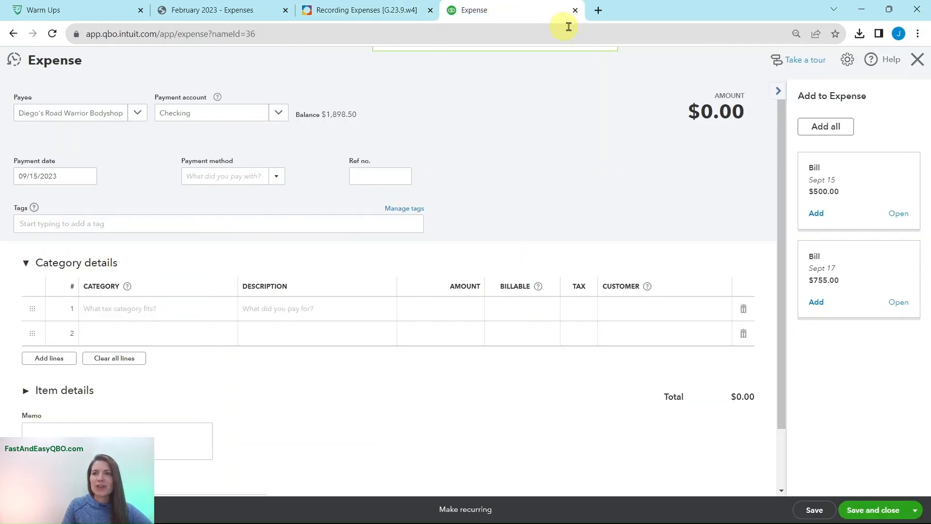
pyautogui.click(832, 130)
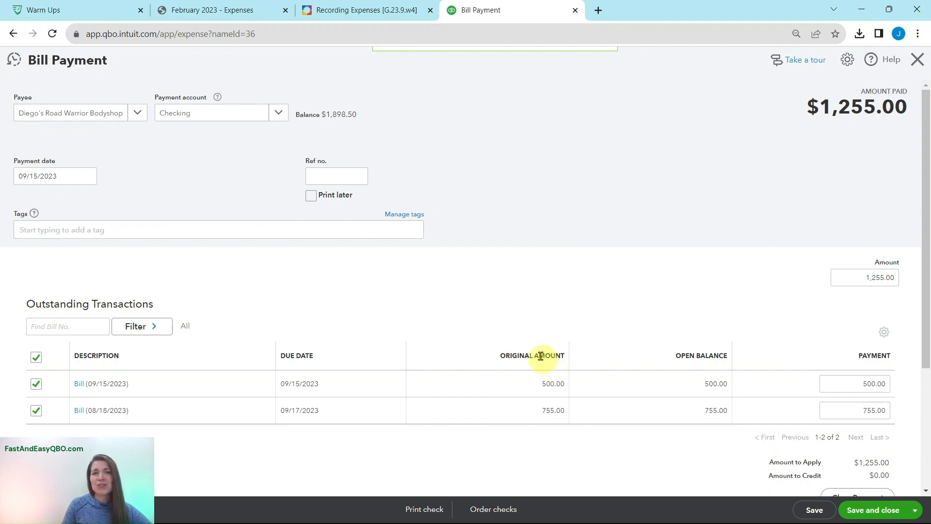
# Read Step 7 of the exercise, check both Diego's receipts in the PDF, and set the bill payment's reference number to 1203.
pyautogui.click(347, 14)
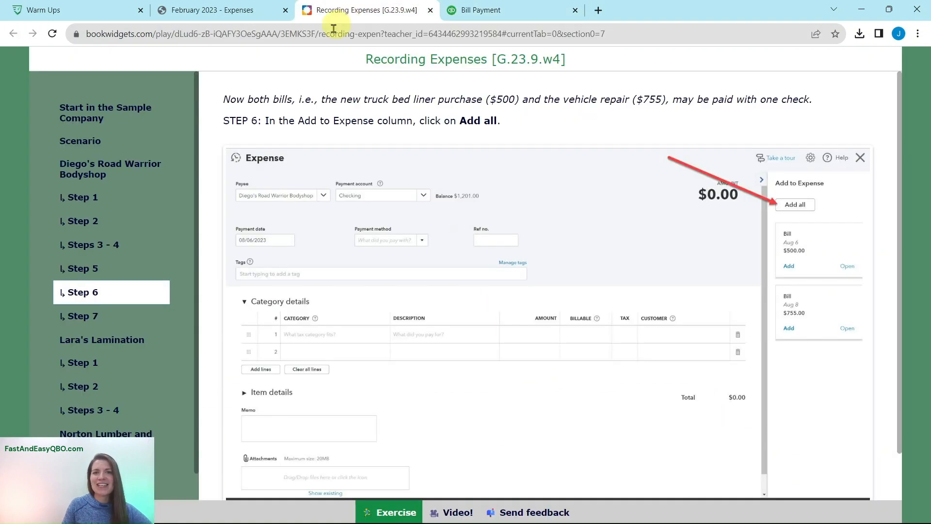
pyautogui.click(79, 319)
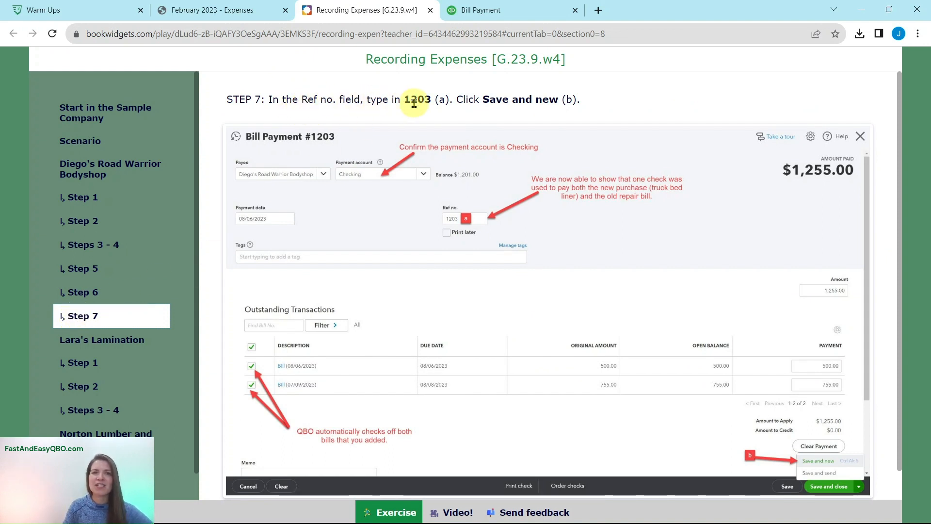
pyautogui.click(216, 10)
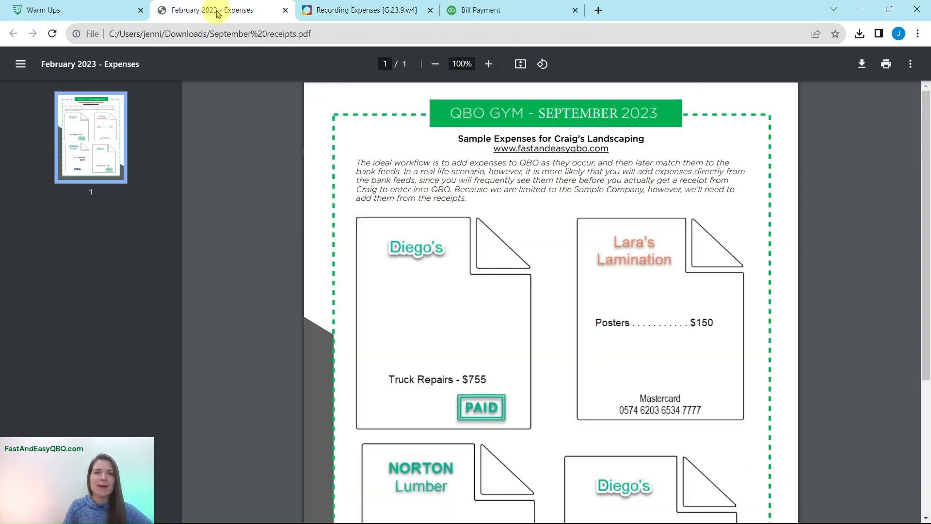
pyautogui.scroll(-4, 438, 260)
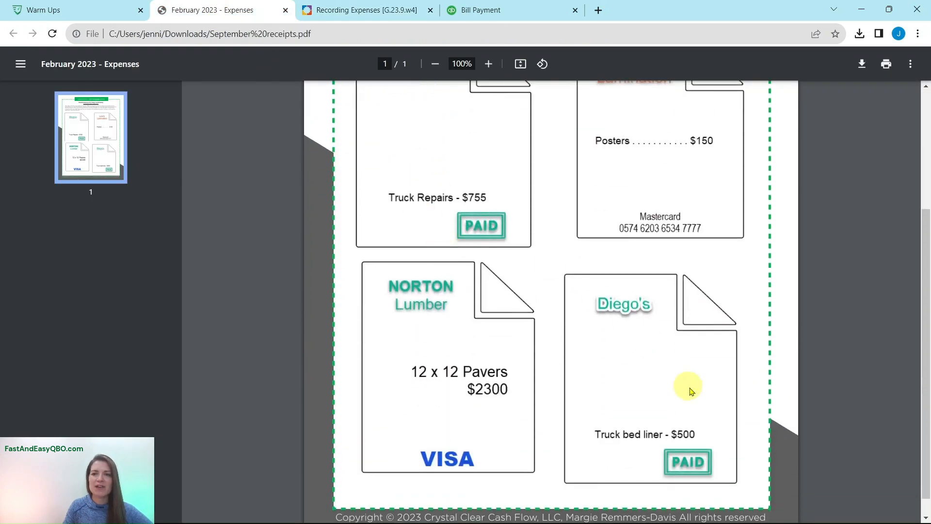
pyautogui.scroll(4, 633, 370)
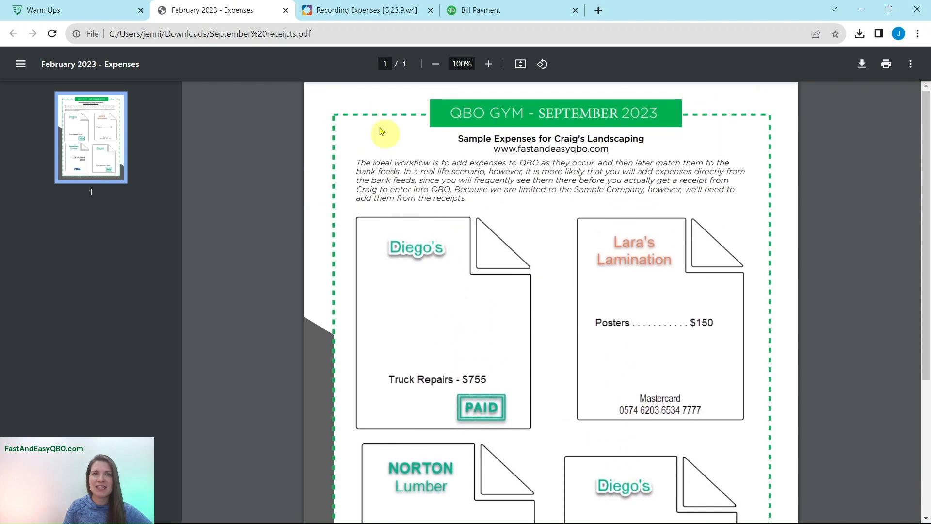
pyautogui.click(342, 17)
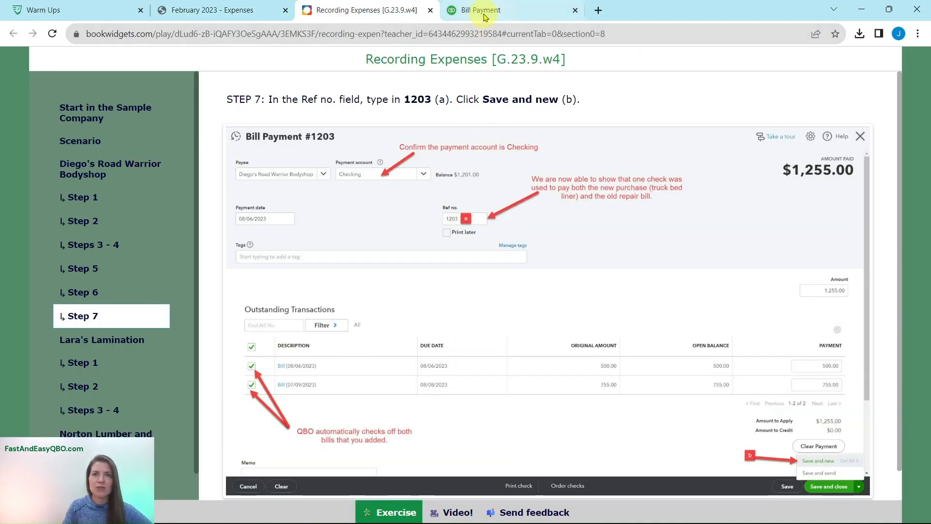
pyautogui.click(464, 11)
pyautogui.click(335, 179)
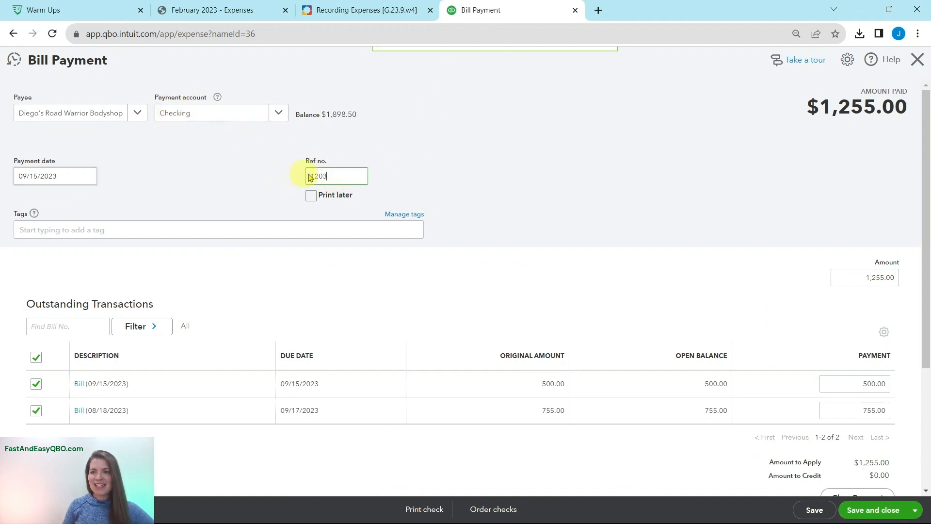
# Recheck Step 7 of the exercise, then save the Diego's bill payment and start a new expense.
pyautogui.click(373, 10)
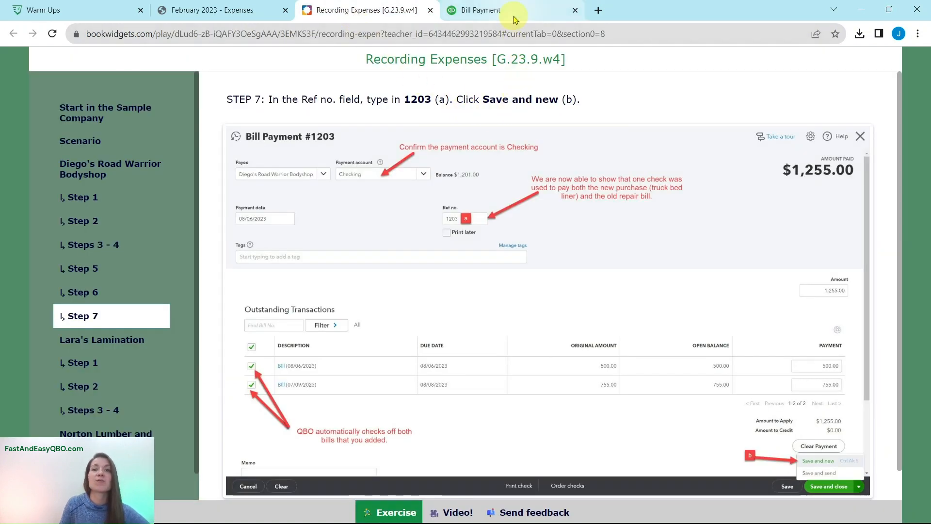
pyautogui.click(514, 14)
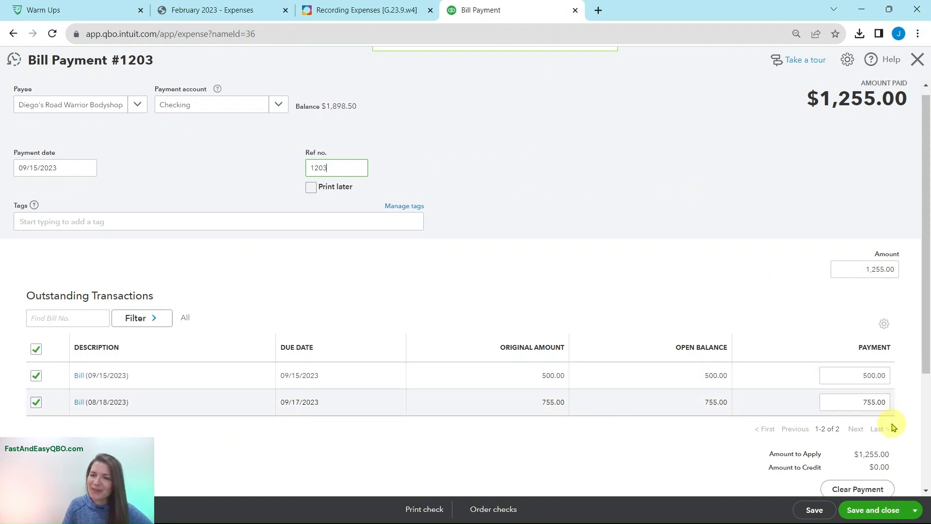
pyautogui.scroll(-3, 894, 424)
pyautogui.click(915, 512)
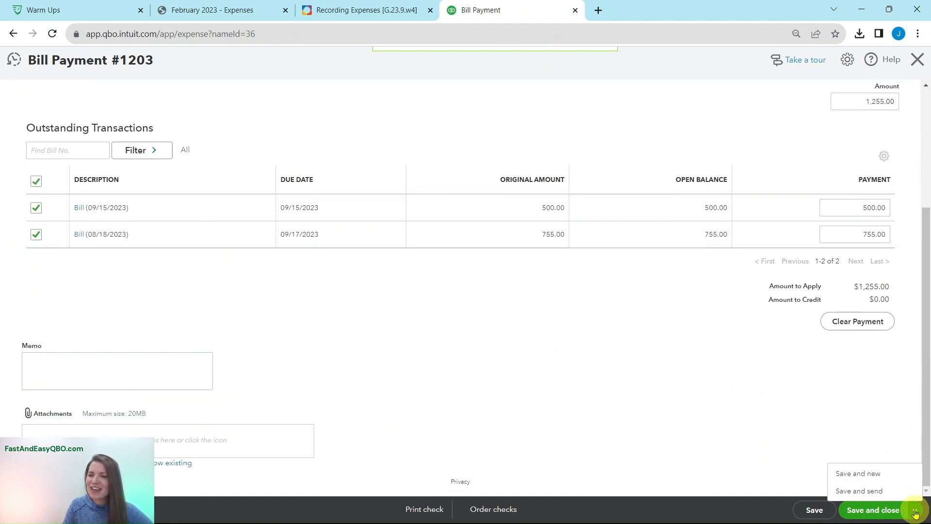
pyautogui.click(853, 475)
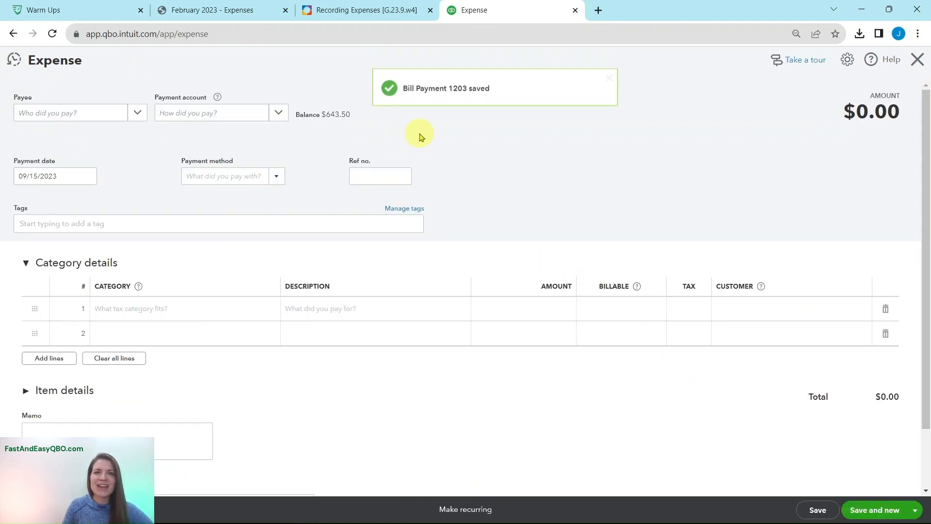
# Read the Lara's Lamination scenario in the exercise and examine the matching receipt in the September receipts PDF.
pyautogui.click(336, 13)
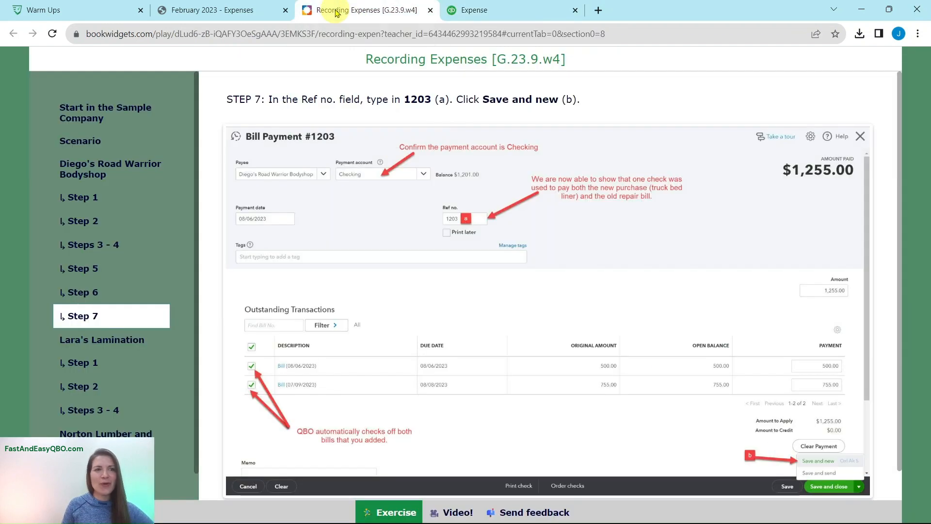
pyautogui.click(73, 339)
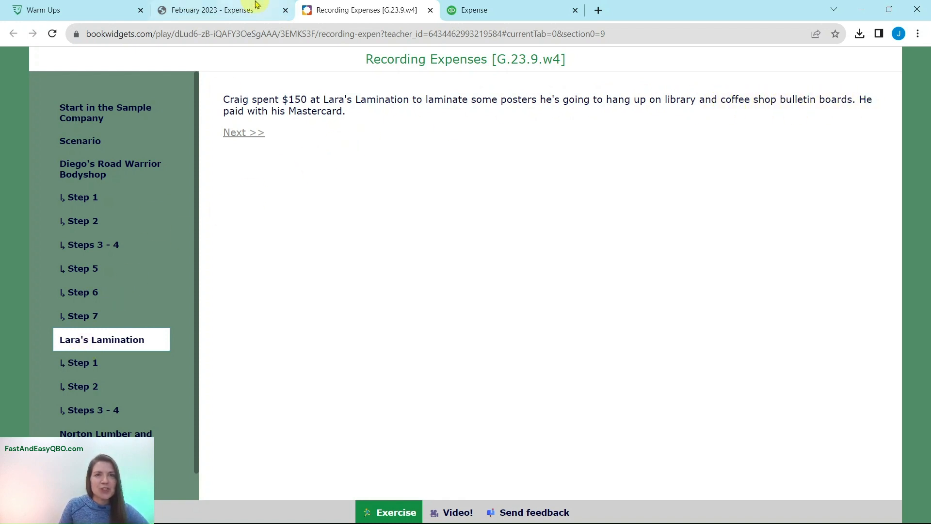
pyautogui.click(271, 17)
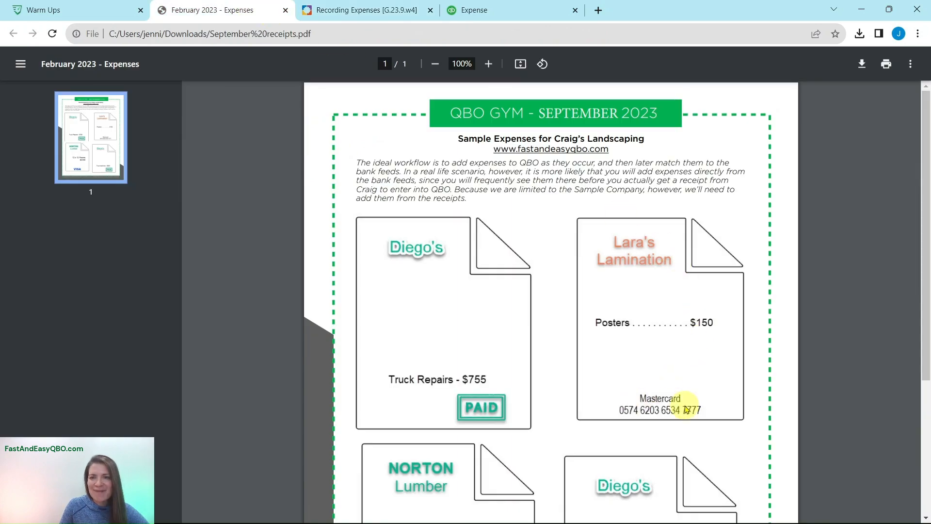
# Read Step 1 of the Lara's Lamination exercise and start adding a new payee to the QuickBooks expense.
pyautogui.click(334, 17)
pyautogui.click(91, 368)
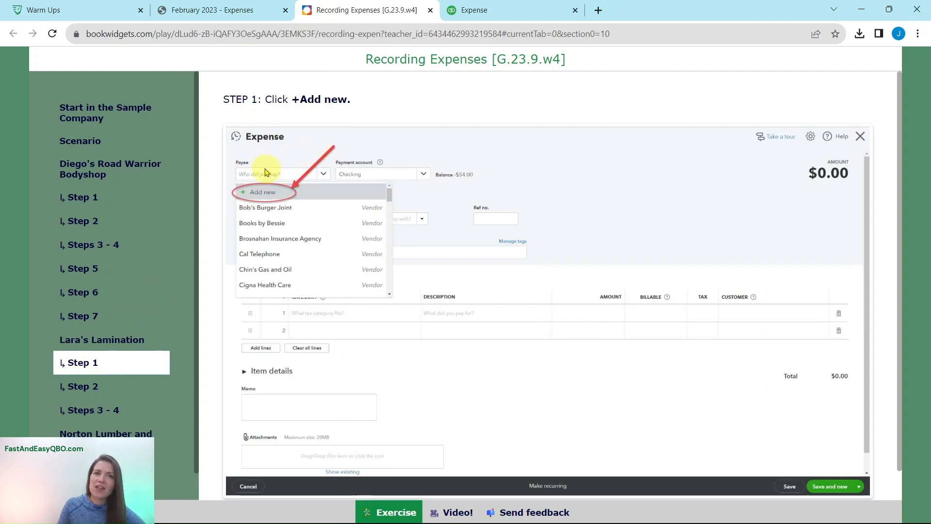
pyautogui.click(485, 10)
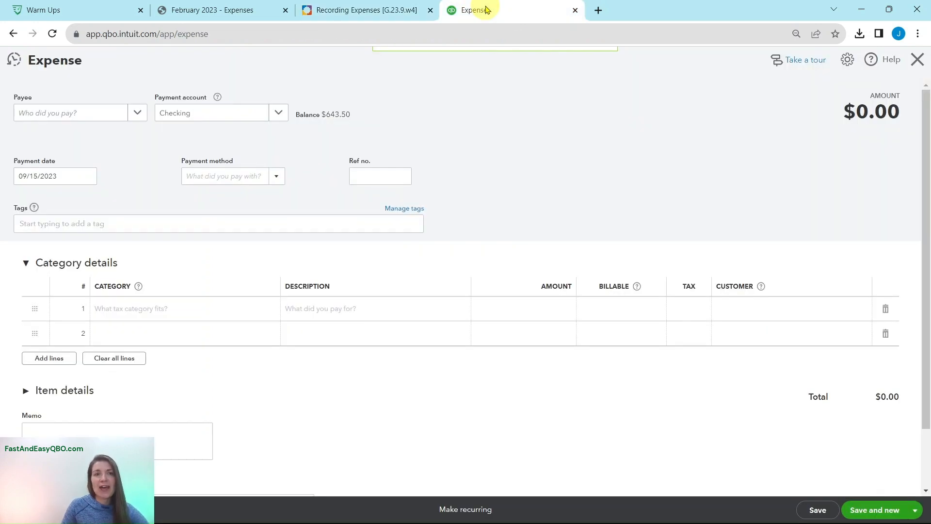
pyautogui.click(70, 116)
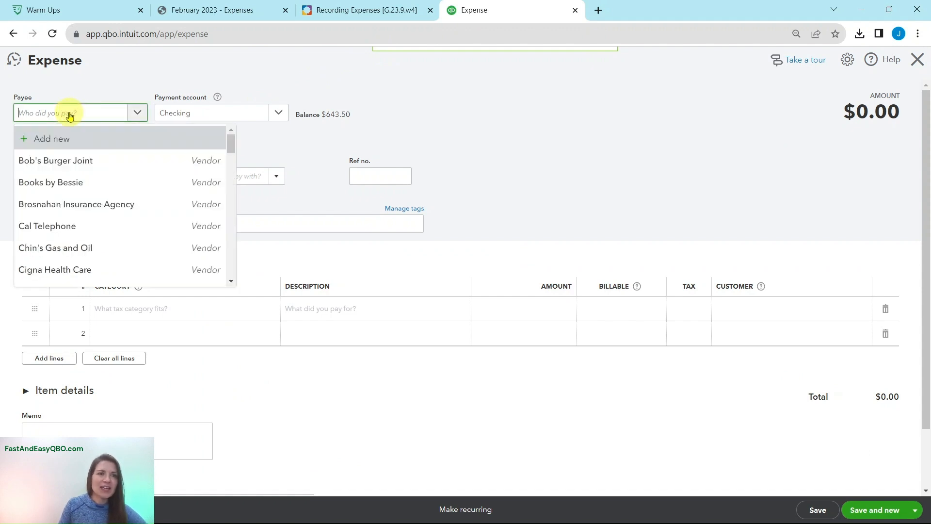
pyautogui.click(43, 145)
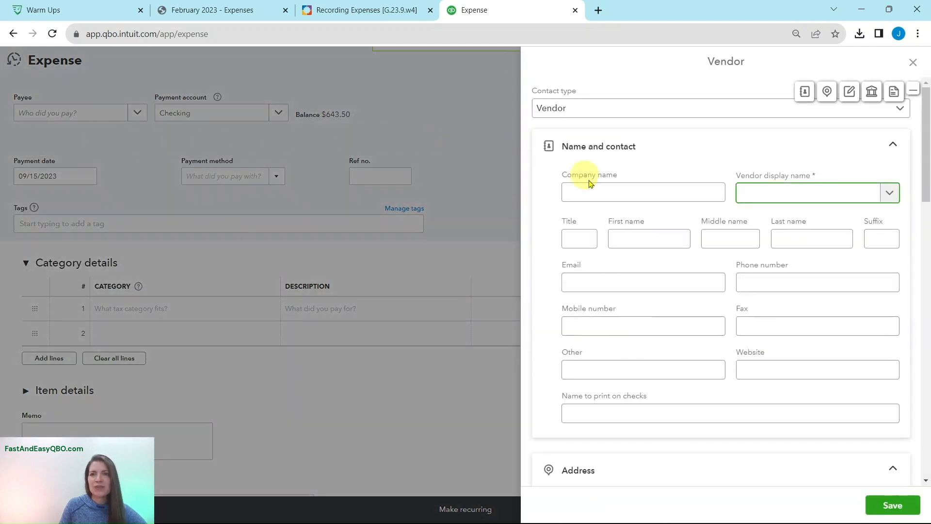
# Read Step 2 of the exercise and save a new vendor with the display name Lara's Lamination, keeping the contact type Vendor.
pyautogui.click(340, 10)
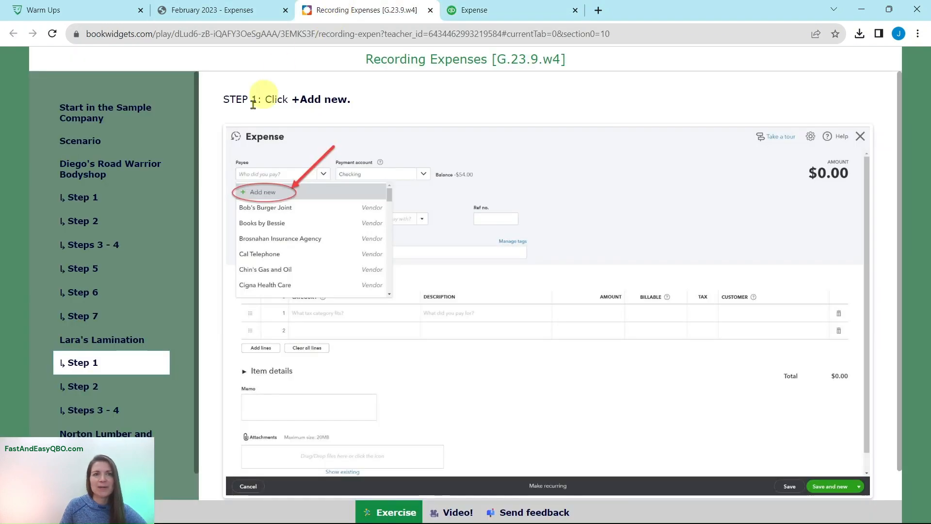
pyautogui.click(110, 381)
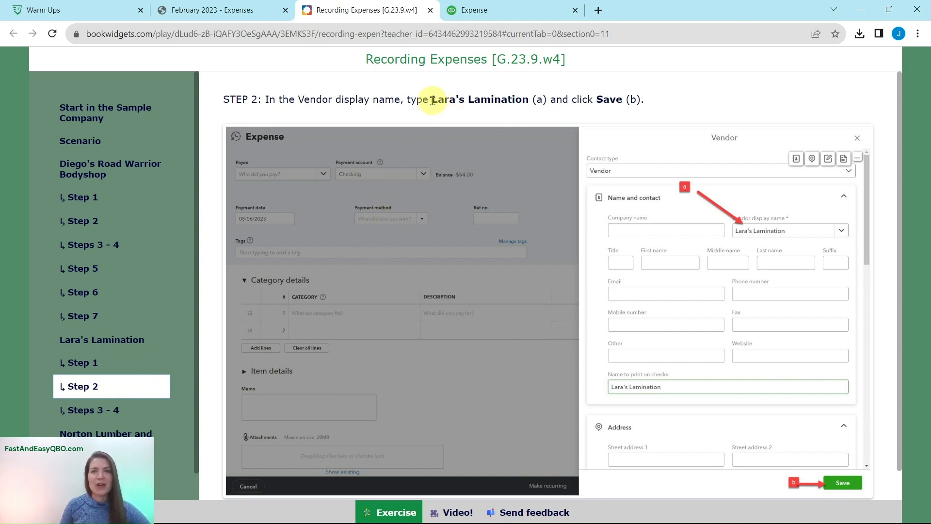
pyautogui.click(514, 11)
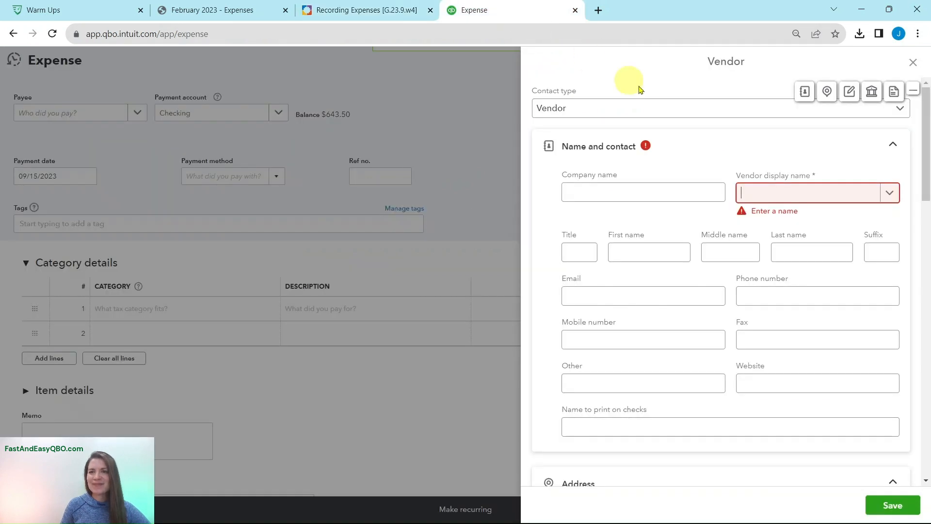
pyautogui.click(779, 193)
pyautogui.write("Lara's Lamination")
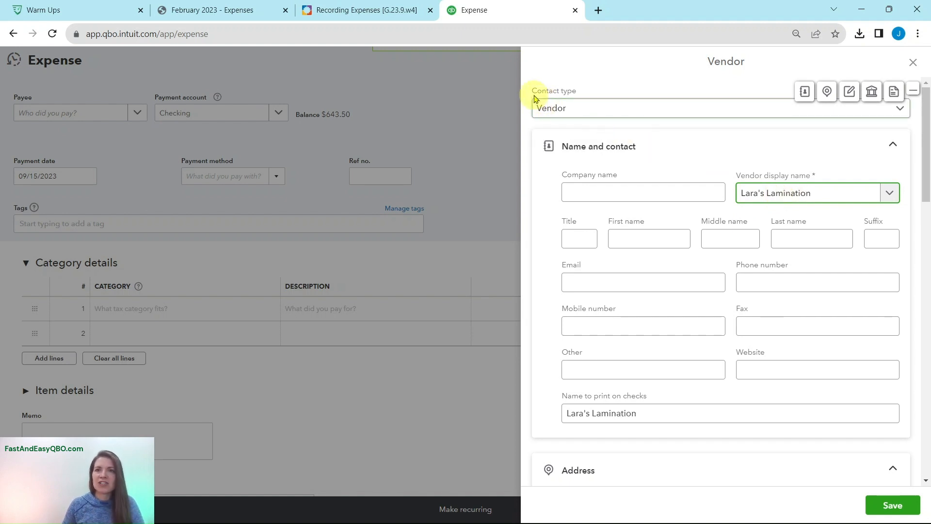
pyautogui.click(601, 115)
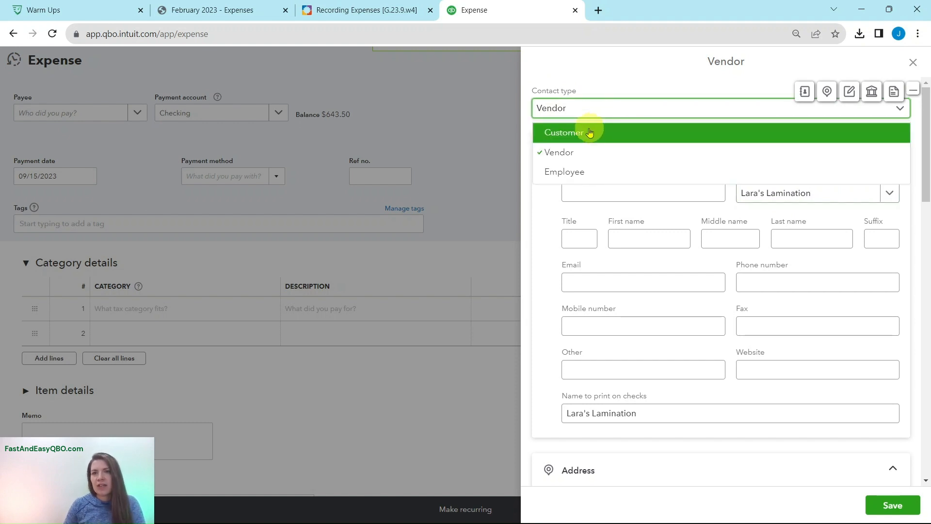
pyautogui.click(561, 153)
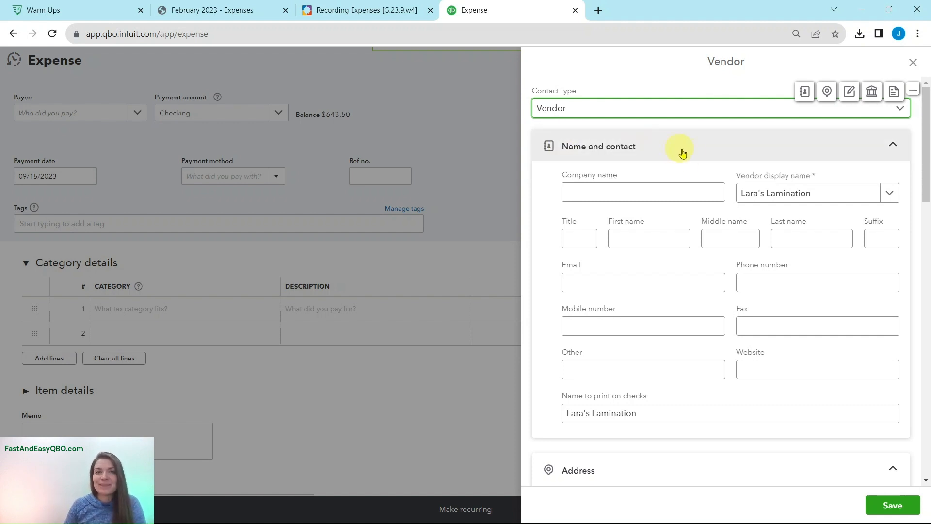
pyautogui.click(894, 506)
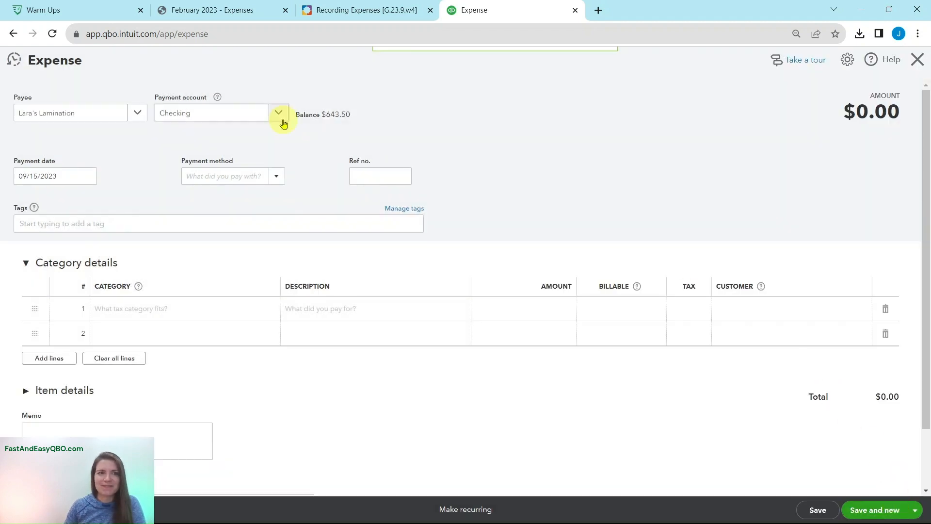
# Read Steps 3 - 4 of the Lara's Lamination exercise and set the expense's payment account to Mastercard.
pyautogui.click(325, 13)
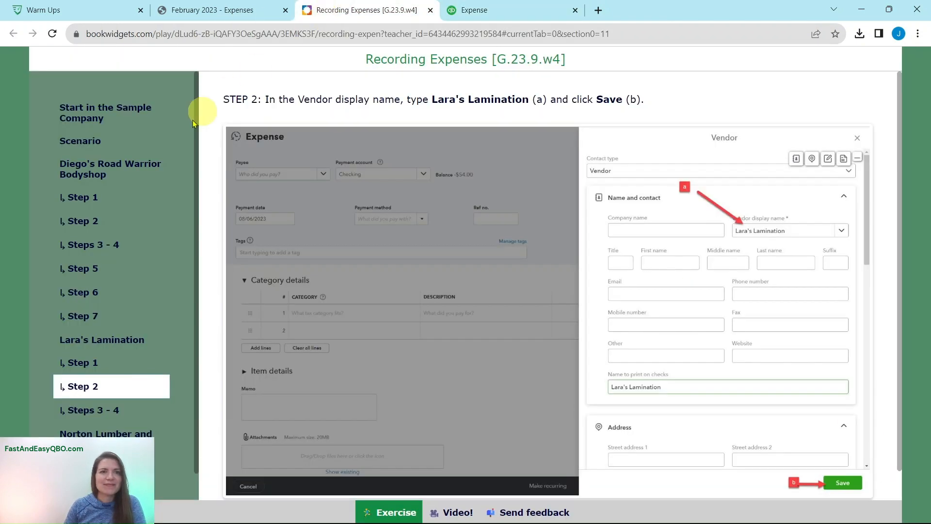
pyautogui.click(114, 410)
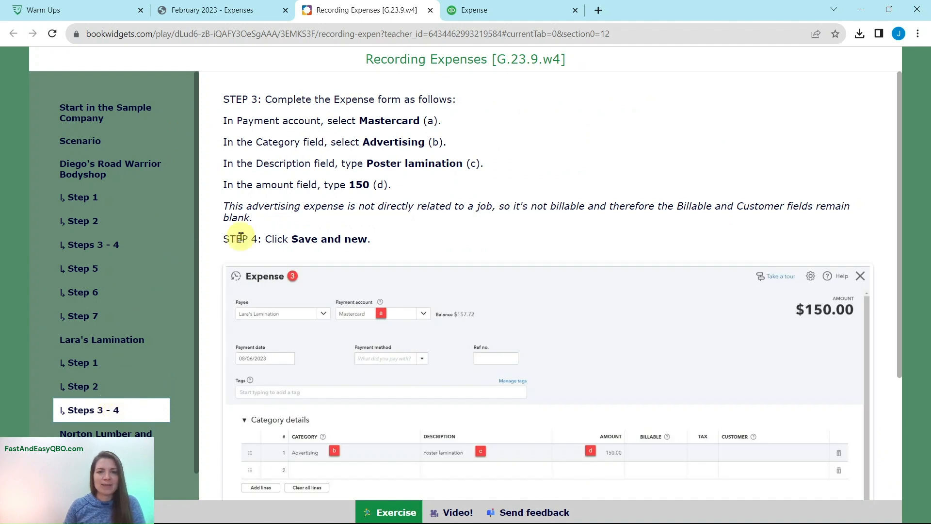
pyautogui.scroll(-1, 142, 246)
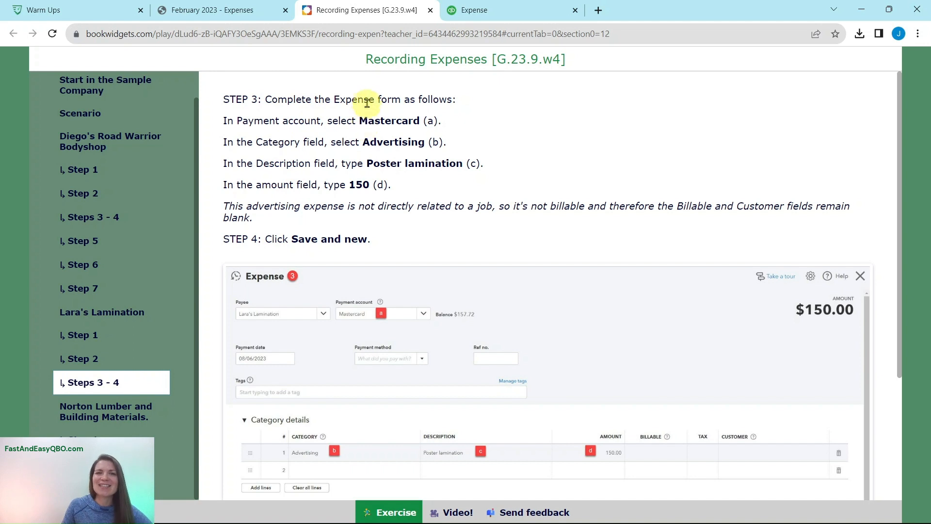
pyautogui.click(474, 12)
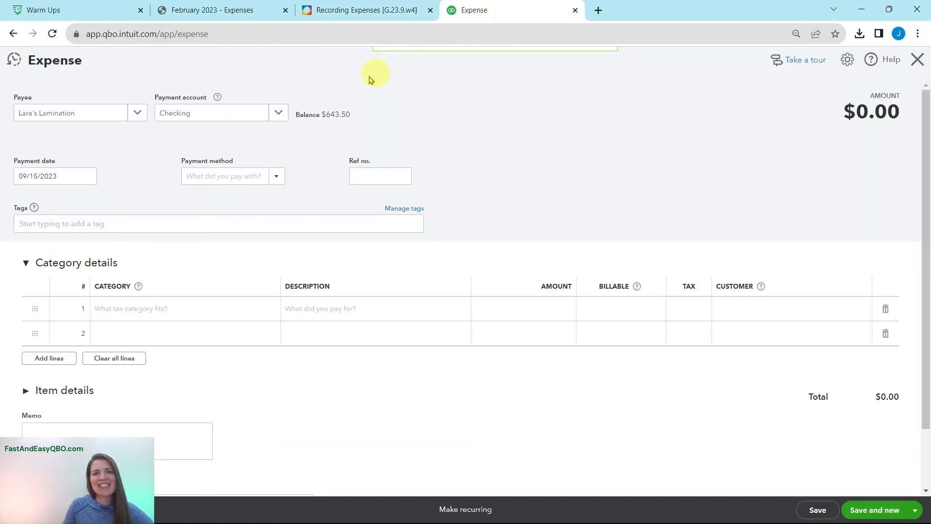
pyautogui.click(277, 115)
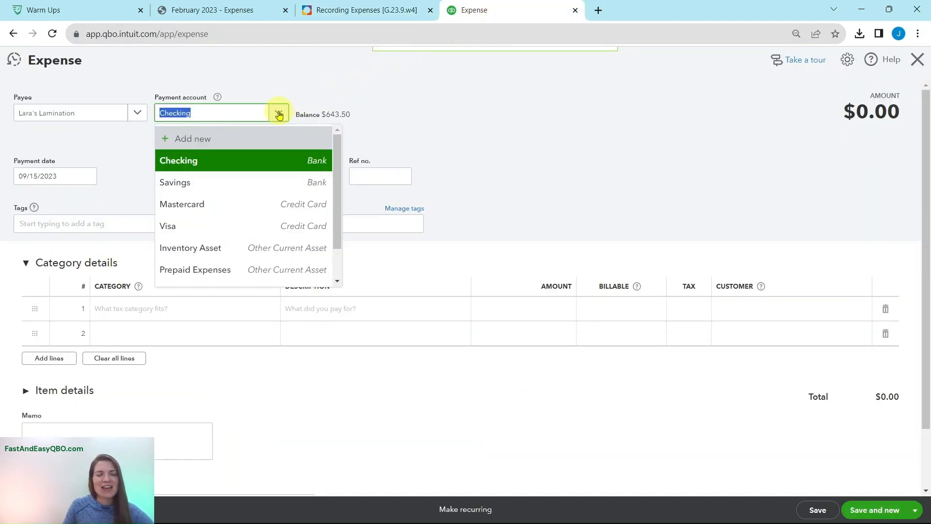
pyautogui.click(191, 208)
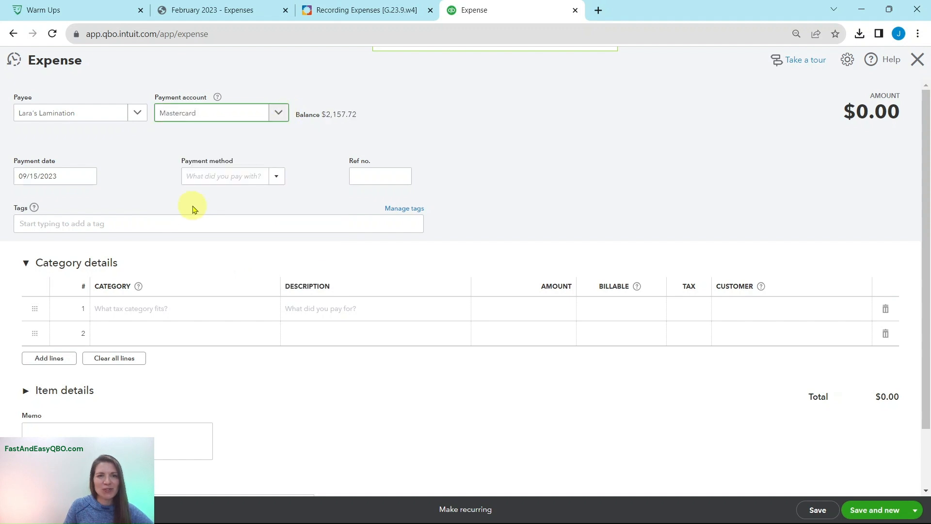
# Recheck Step 3 and the Lara's Lamination receipt in the PDF, then set the first expense line's category to Advertising.
pyautogui.click(342, 19)
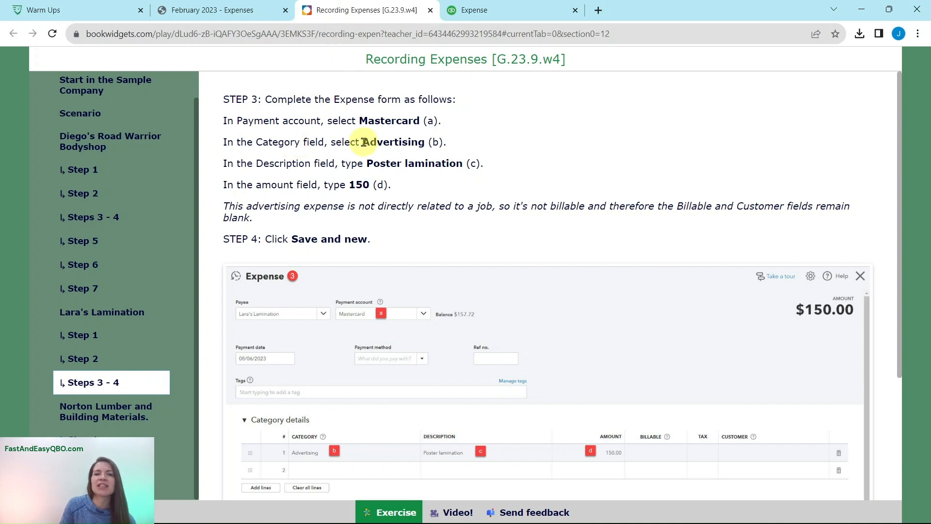
pyautogui.click(491, 14)
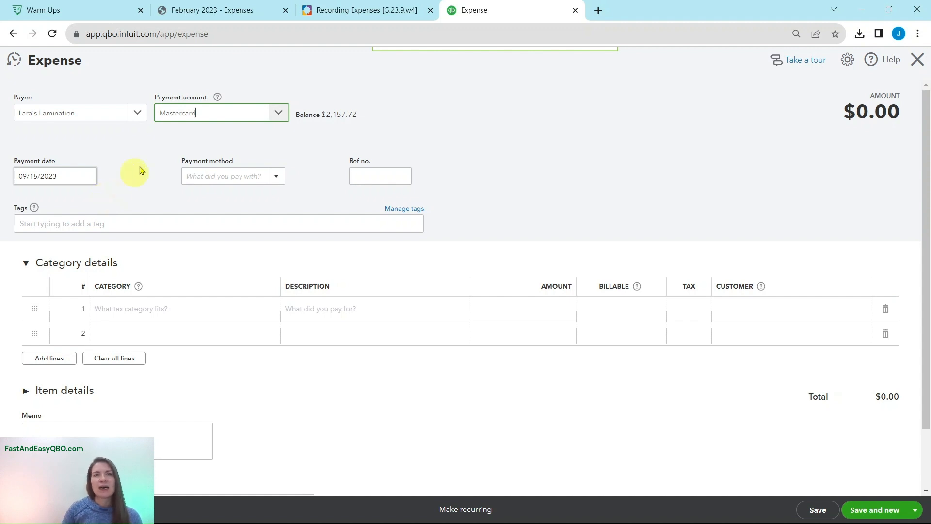
pyautogui.click(229, 15)
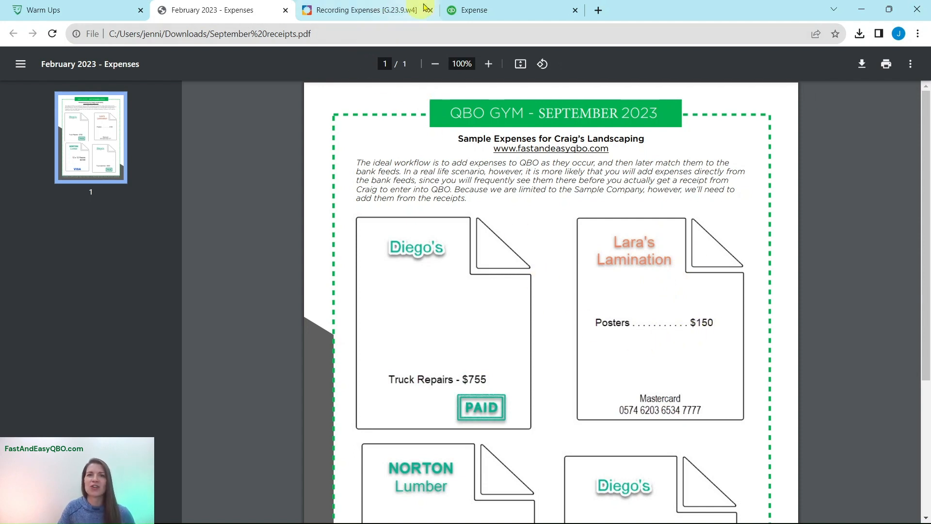
pyautogui.click(475, 10)
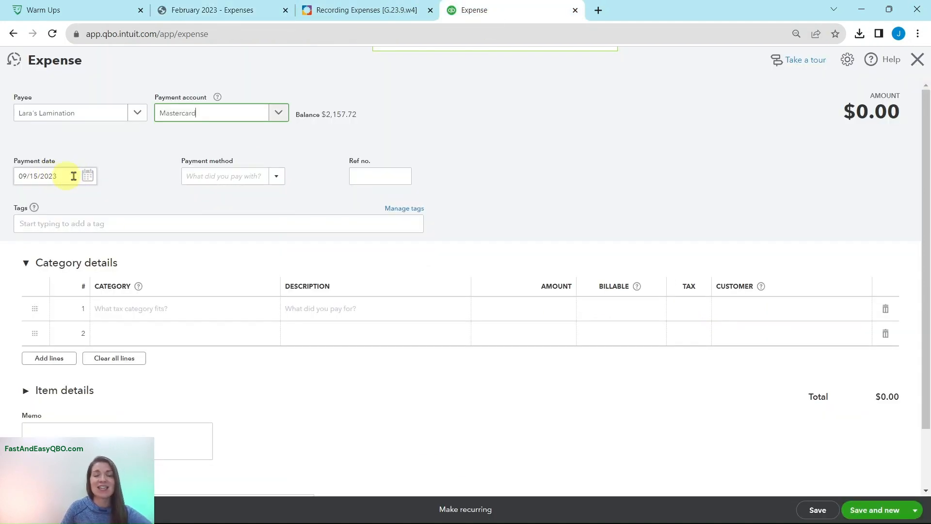
pyautogui.click(334, 18)
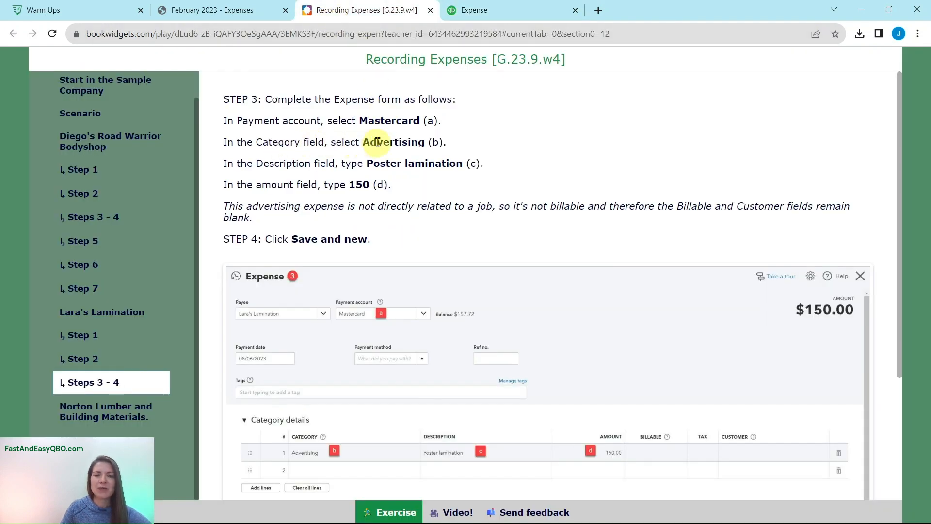
pyautogui.click(473, 9)
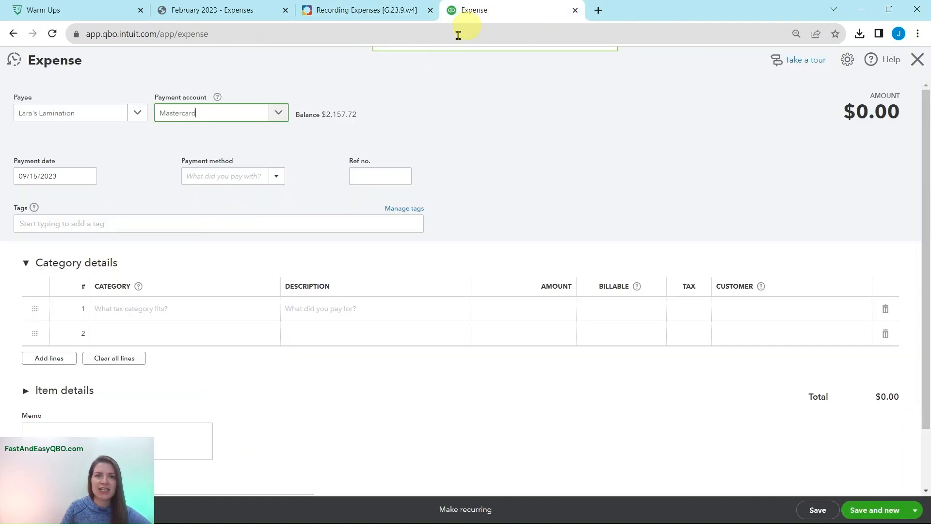
pyautogui.click(140, 309)
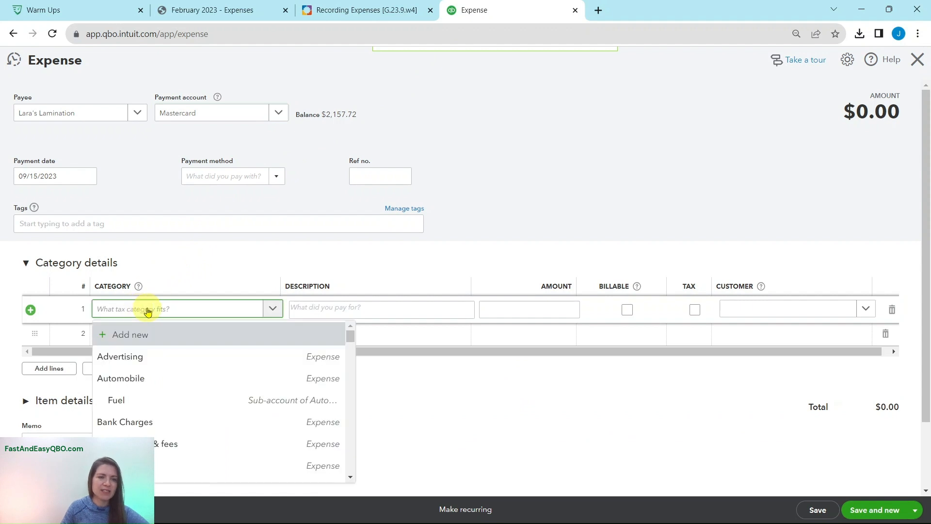
pyautogui.click(132, 362)
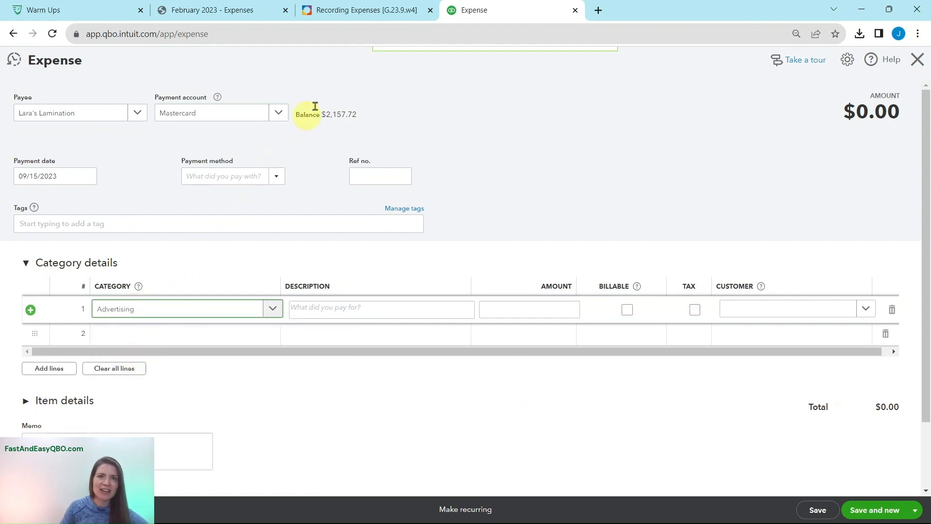
# Check the description wording in Step 3 and enter "Poster lamination" as the Advertising line's description.
pyautogui.click(354, 13)
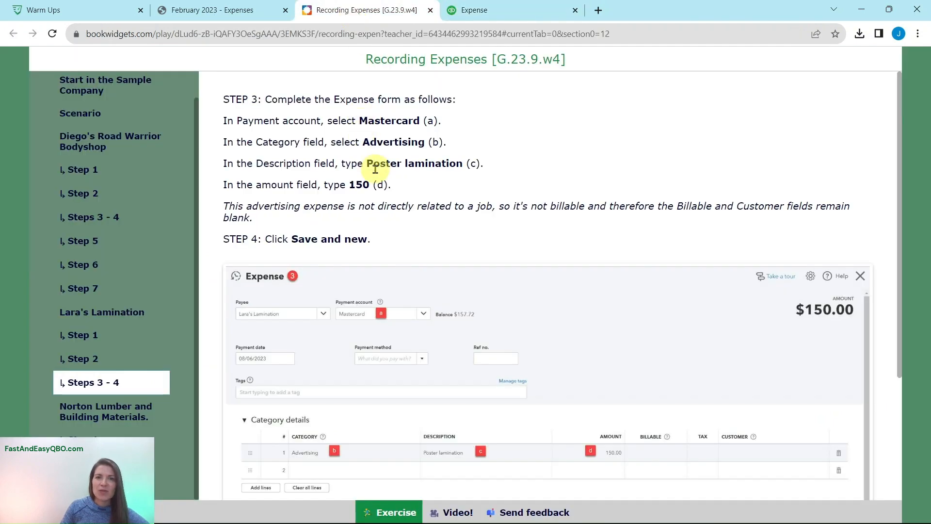
pyautogui.click(473, 11)
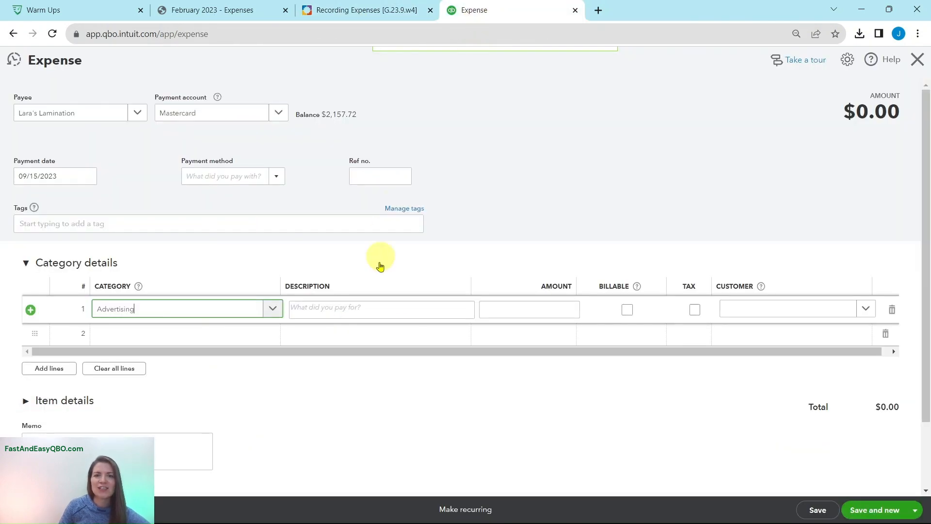
pyautogui.click(371, 311)
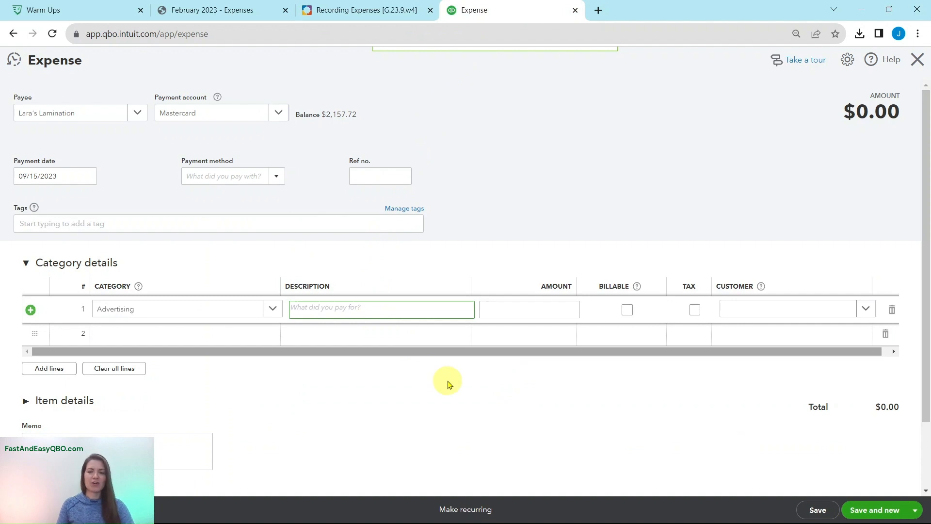
pyautogui.write('Poster lamination')
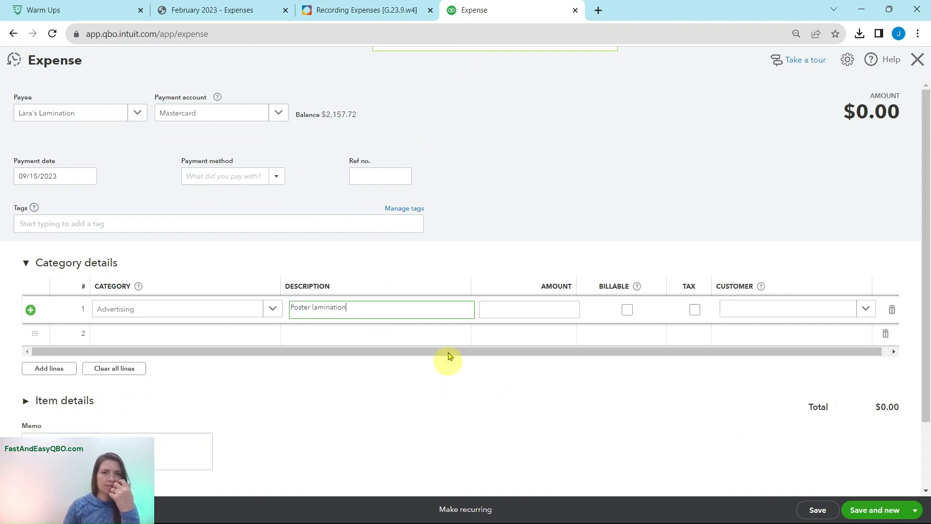
# Set the Advertising line's amount to 150 and check the expense against Steps 3 - 4 of the exercise.
pyautogui.click(347, 14)
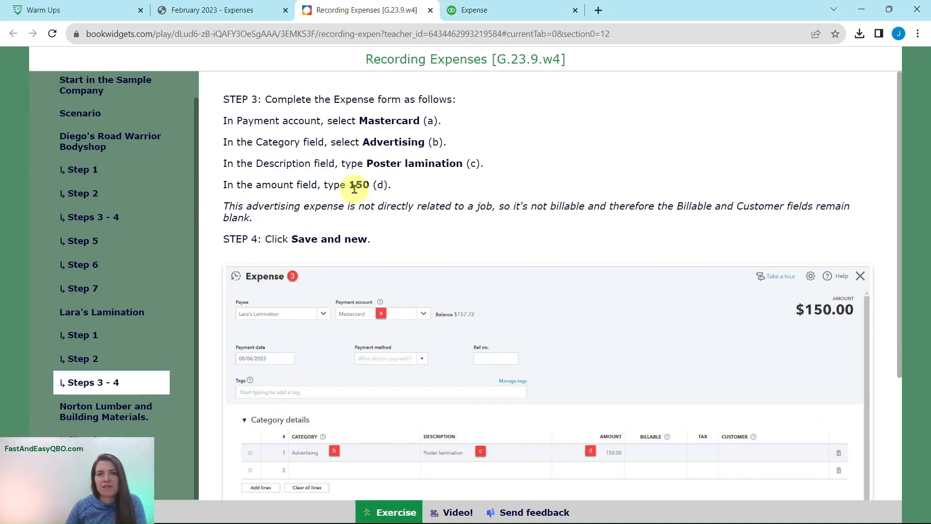
pyautogui.click(503, 14)
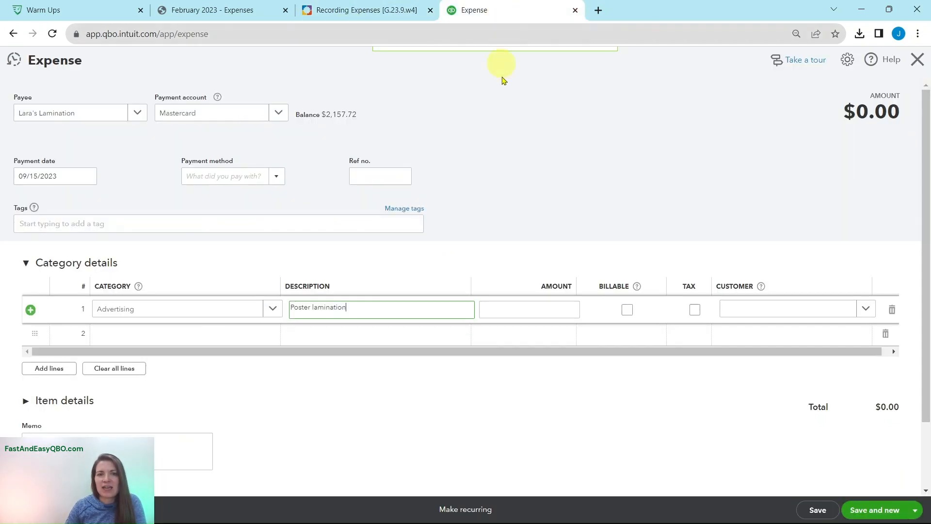
pyautogui.click(532, 306)
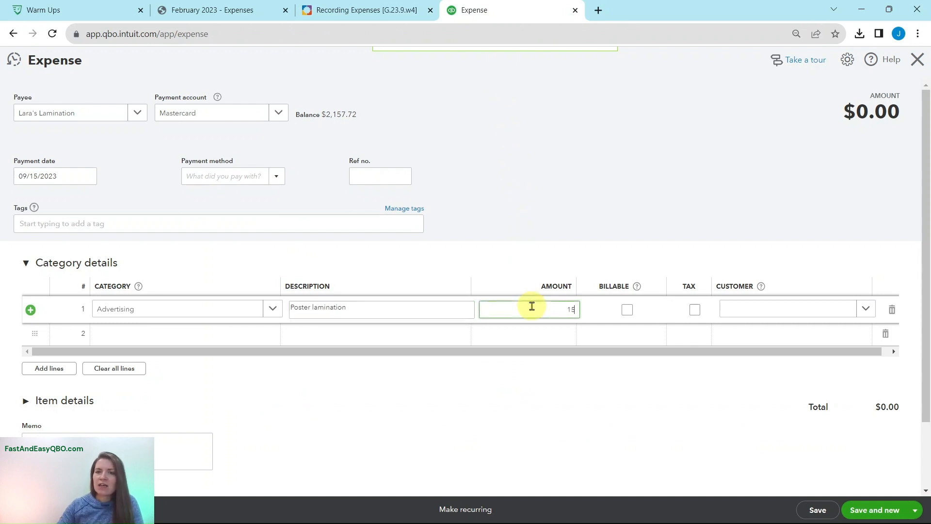
pyautogui.press('Tab')
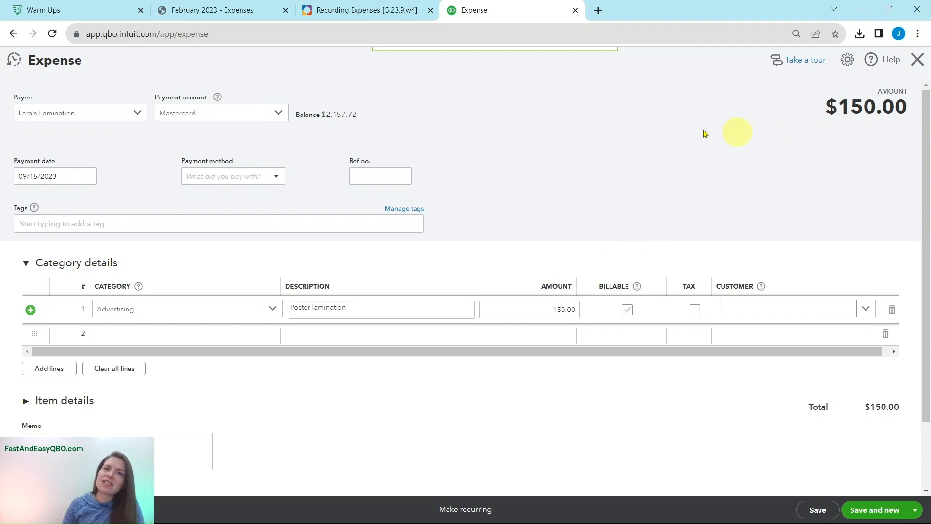
pyautogui.click(373, 14)
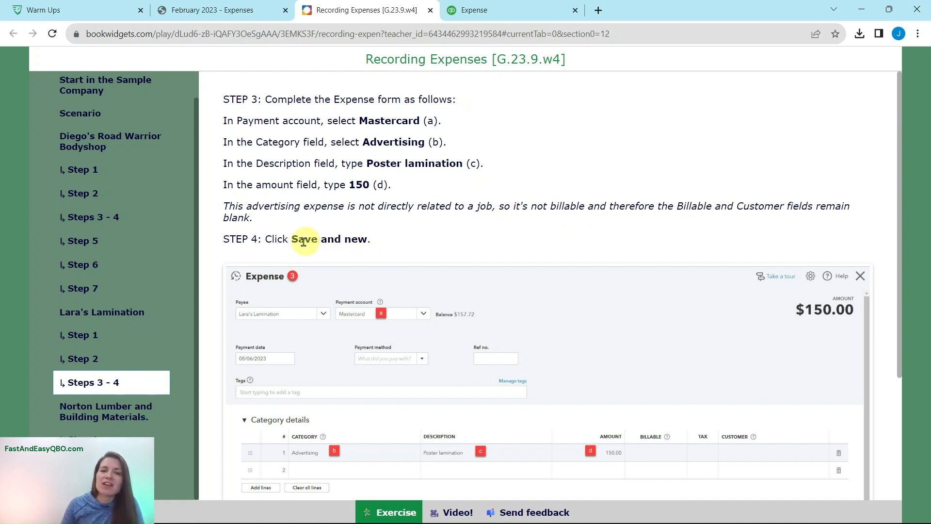
pyautogui.click(495, 12)
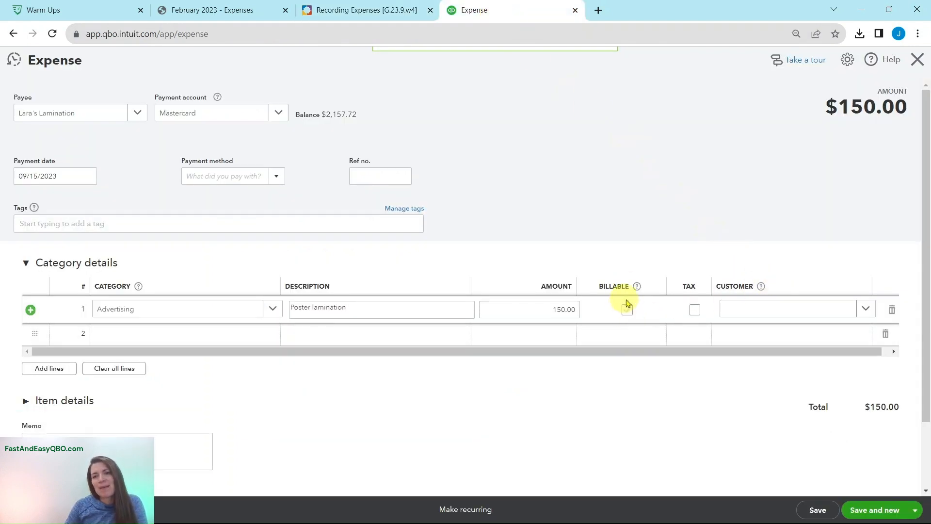
# Save the Lara's Lamination expense and start a new blank expense.
pyautogui.click(626, 306)
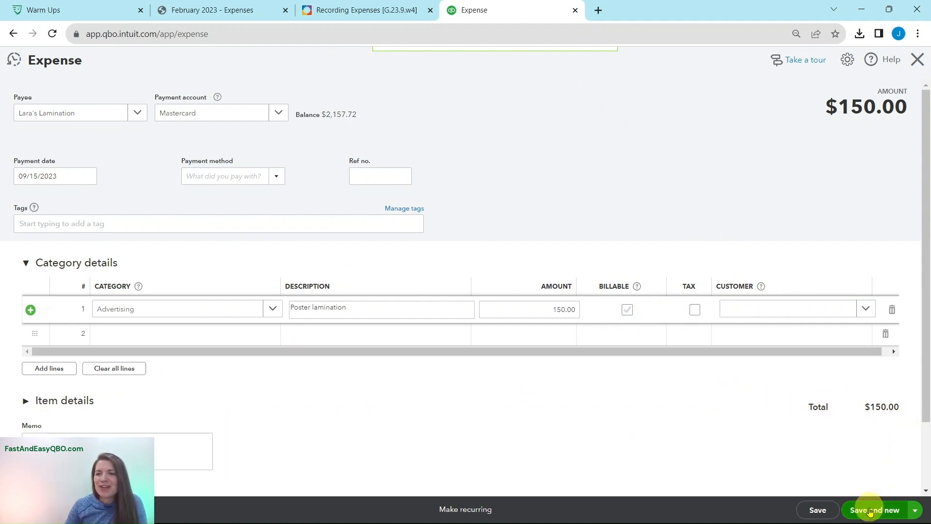
pyautogui.click(869, 510)
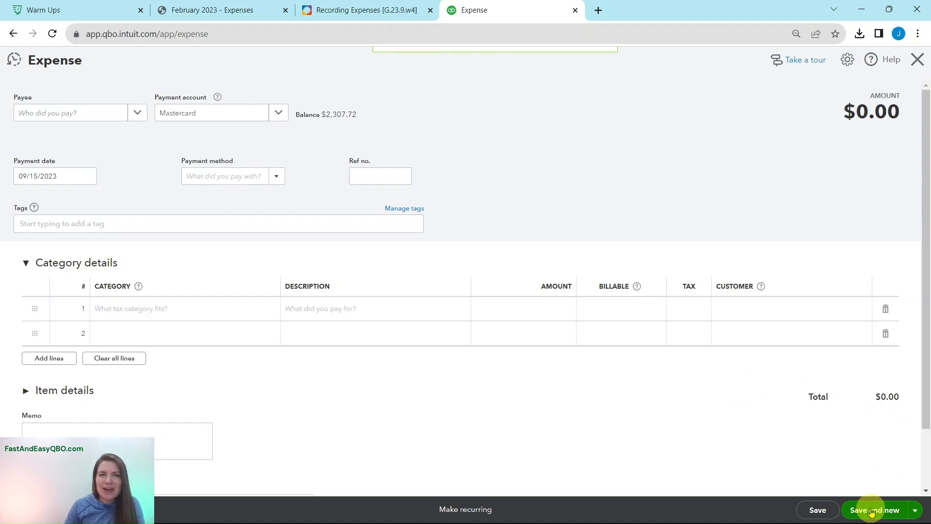
# Read the Norton Lumber and Building Materials scenario and Step 1, then set the new expense's payee to Norton Lumber and Building Materials.
pyautogui.click(354, 11)
pyautogui.click(83, 415)
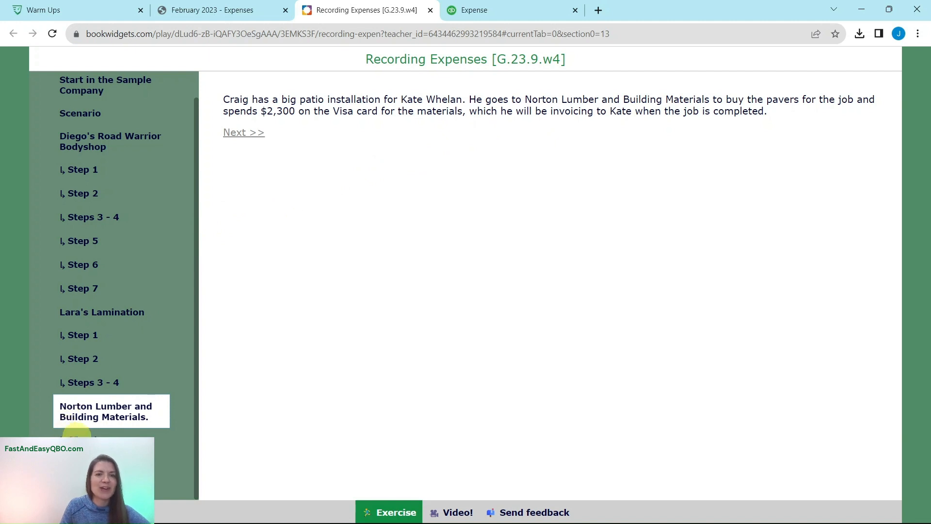
pyautogui.click(78, 431)
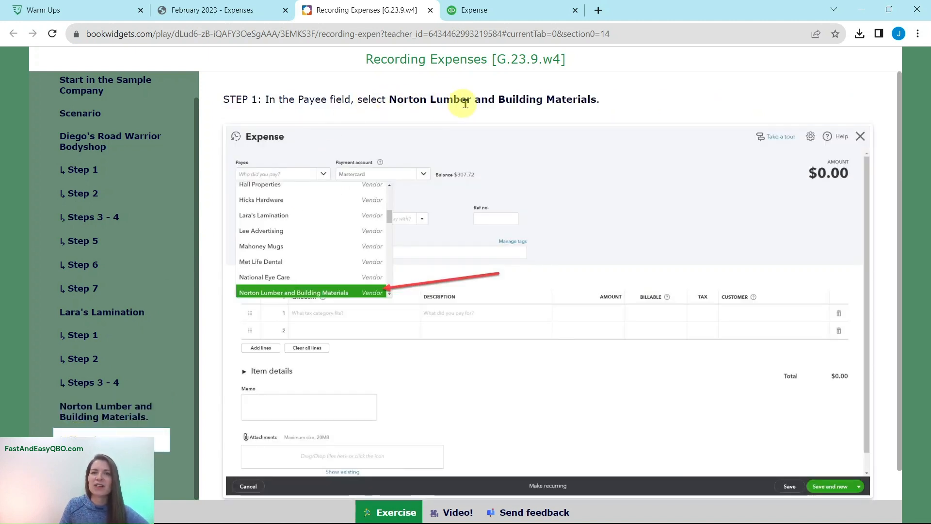
pyautogui.click(530, 11)
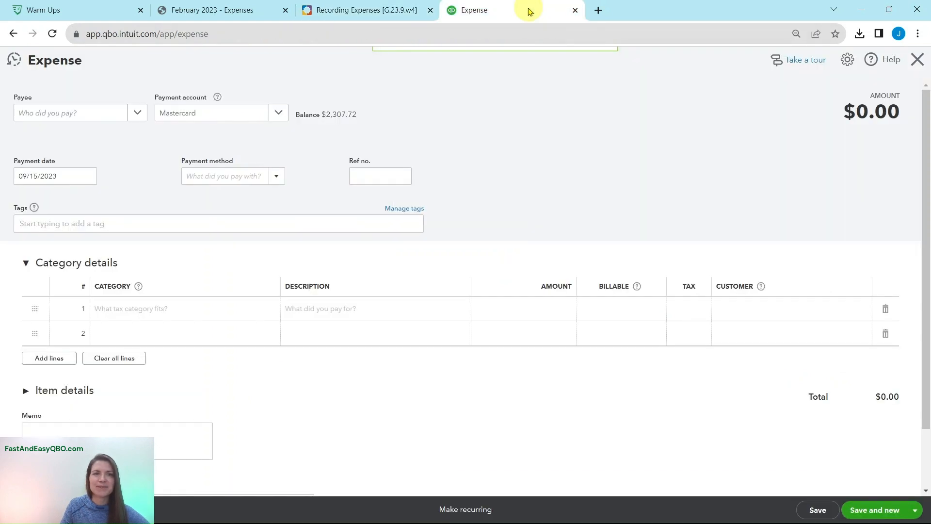
pyautogui.click(104, 115)
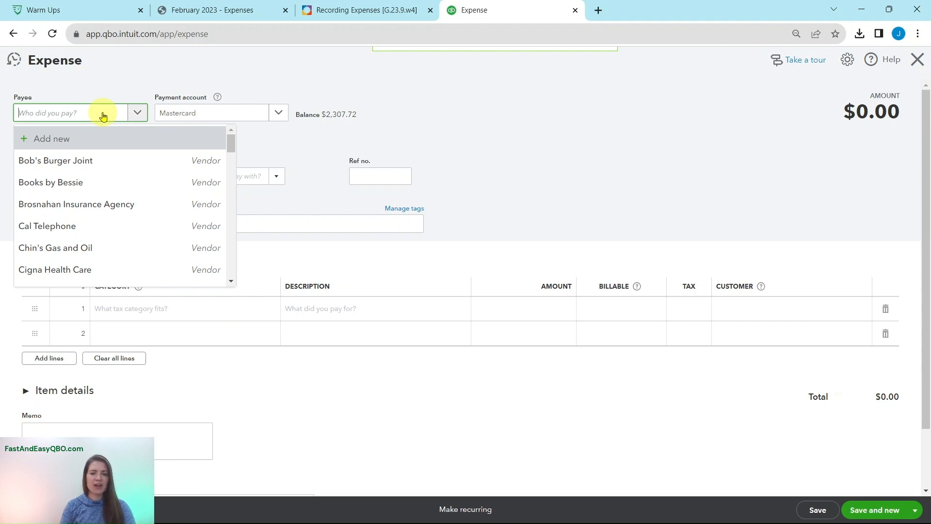
pyautogui.write('Norton')
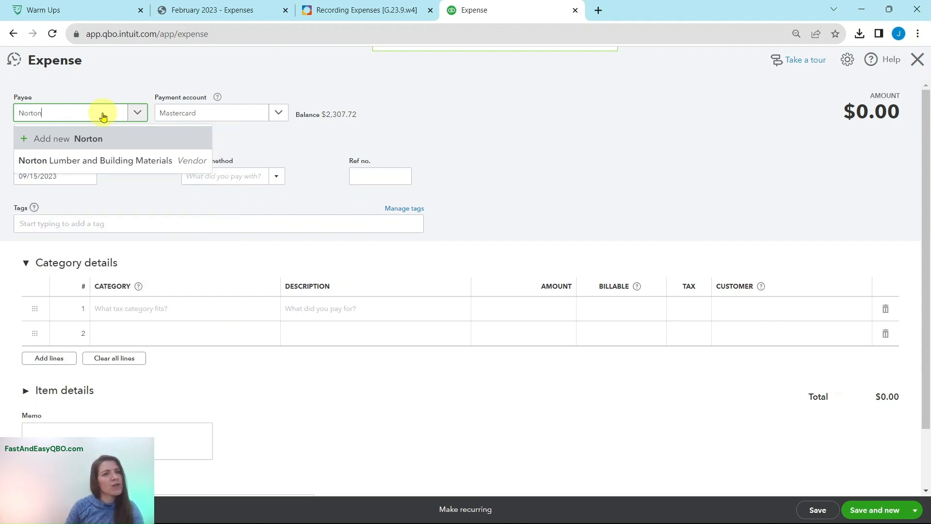
pyautogui.click(52, 161)
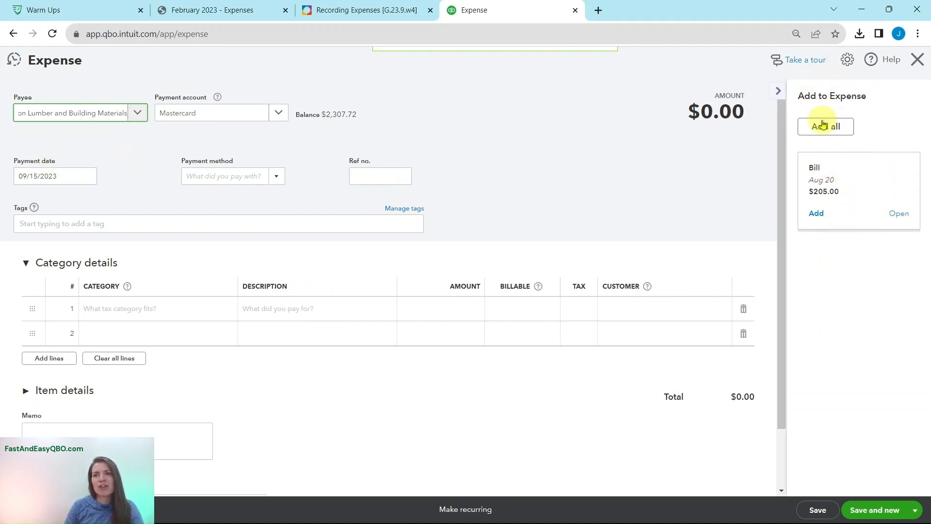
# Read Step 2 of the Norton Lumber exercise and set the expense's payment account to Visa.
pyautogui.click(337, 12)
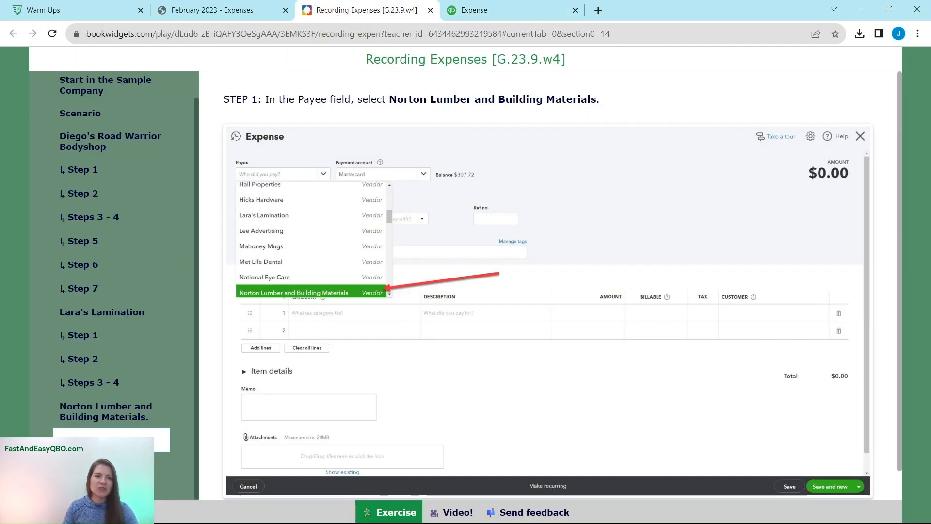
pyautogui.click(92, 464)
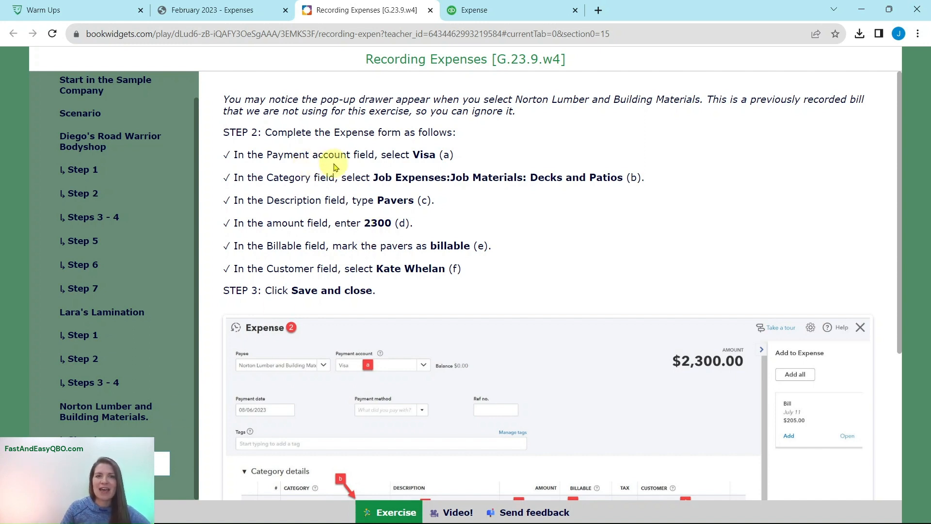
pyautogui.click(503, 20)
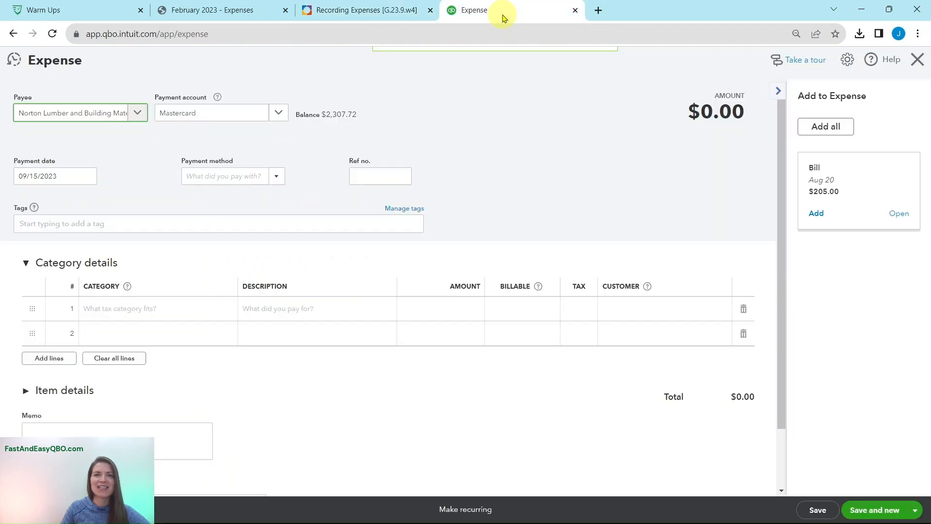
pyautogui.click(279, 115)
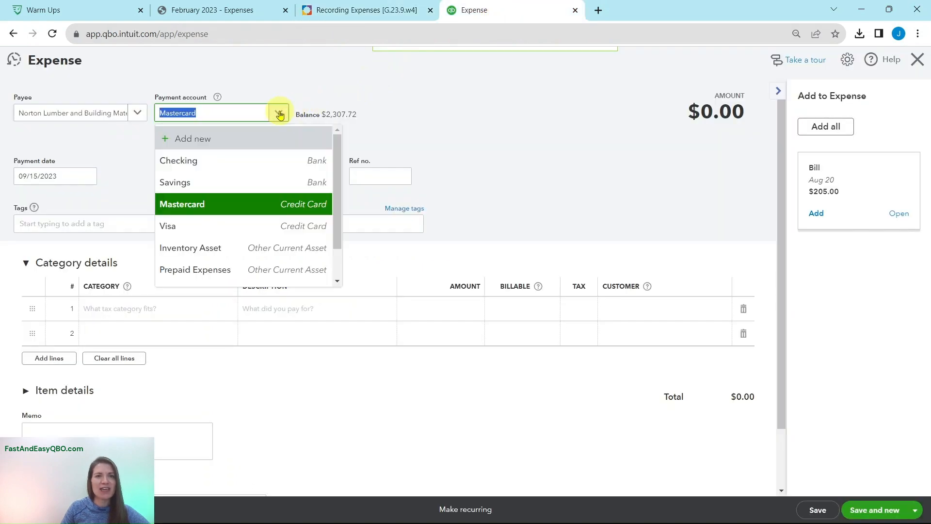
pyautogui.click(204, 232)
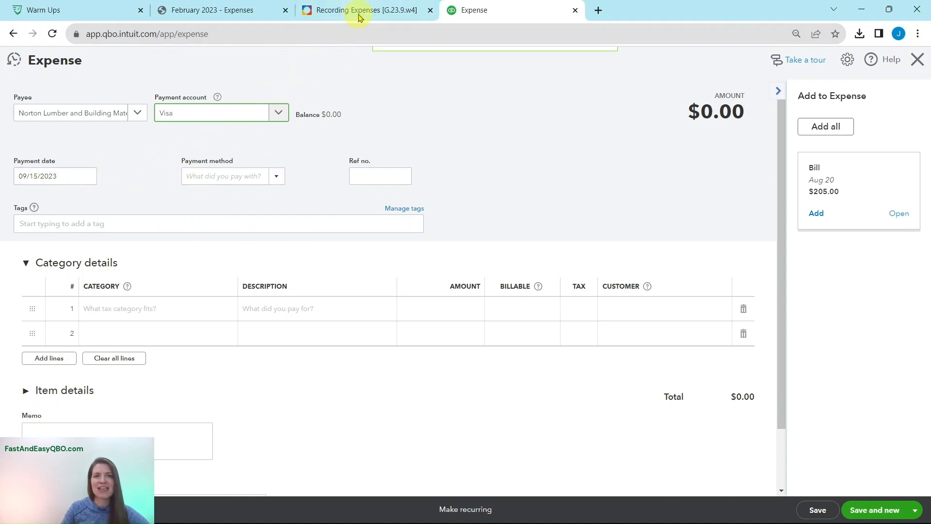
# Check the Norton Lumber receipt in the PDF and the category in Step 2, then open the first expense line's category choices.
pyautogui.click(209, 15)
pyautogui.scroll(-5, 467, 222)
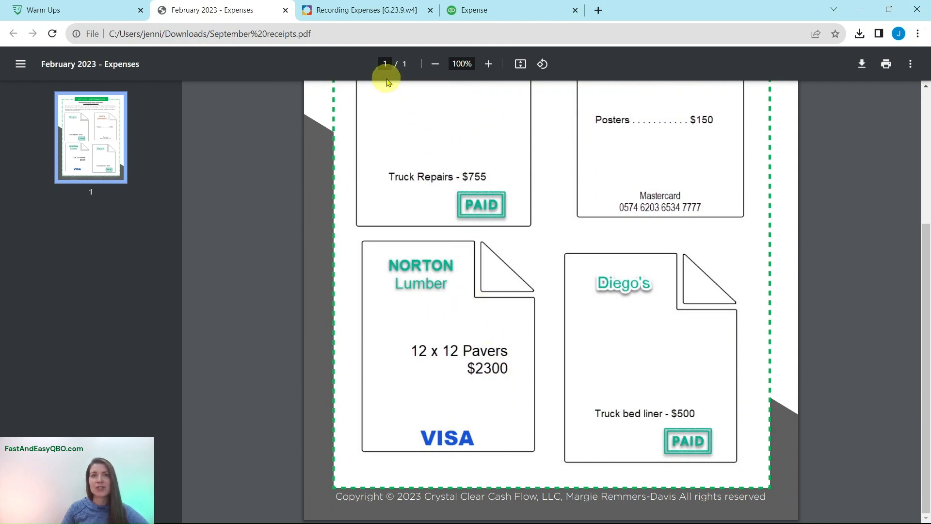
pyautogui.click(349, 18)
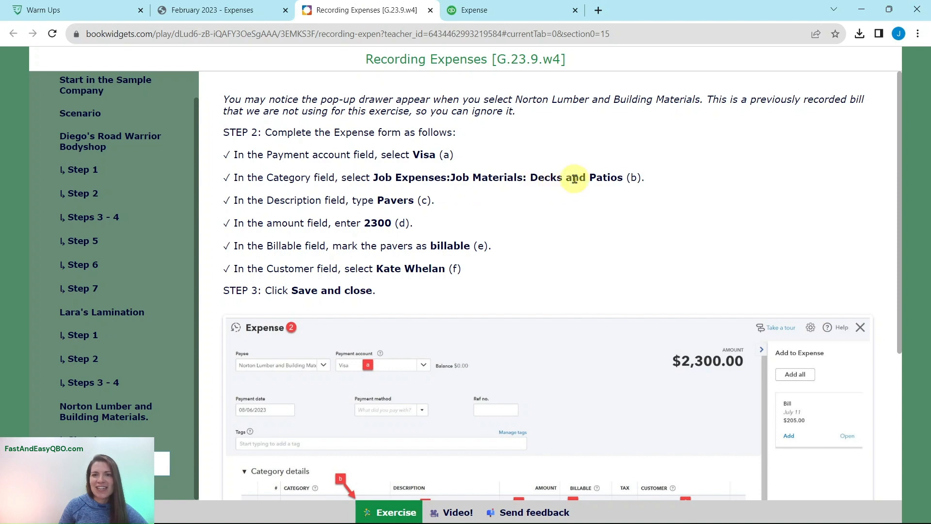
pyautogui.click(516, 11)
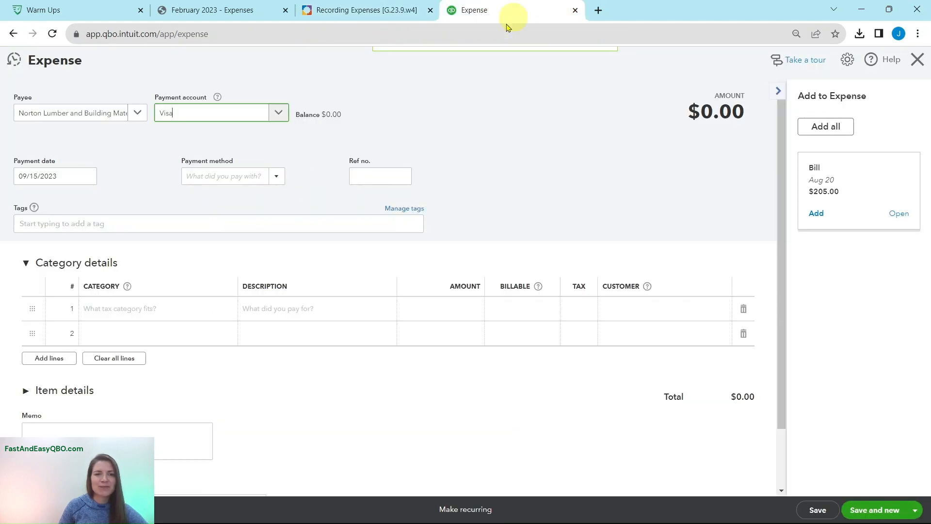
pyautogui.click(133, 309)
pyautogui.click(130, 310)
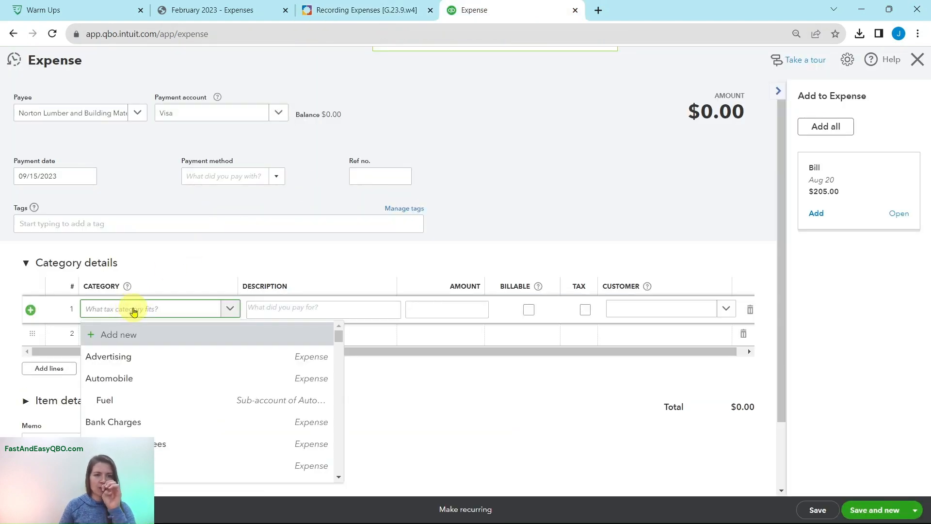
pyautogui.write('deck')
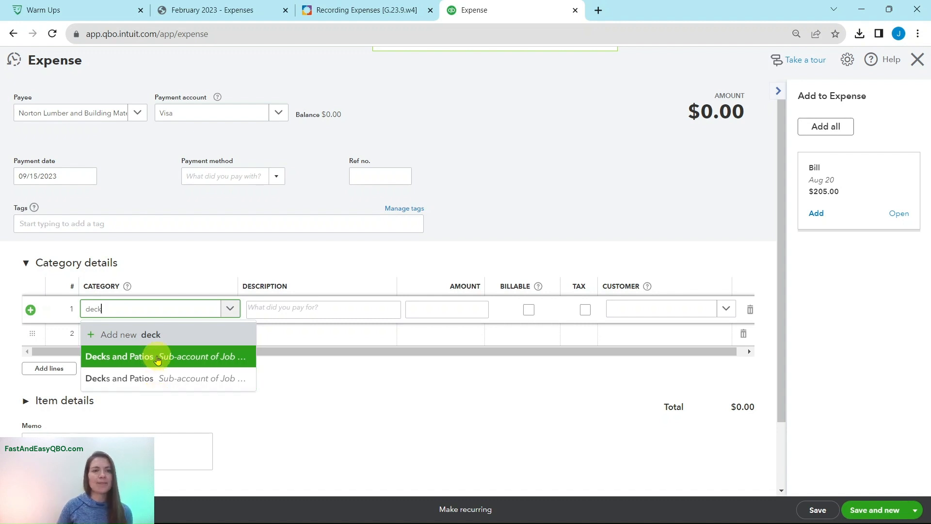
pyautogui.click(84, 314)
pyautogui.press('BackSpace')
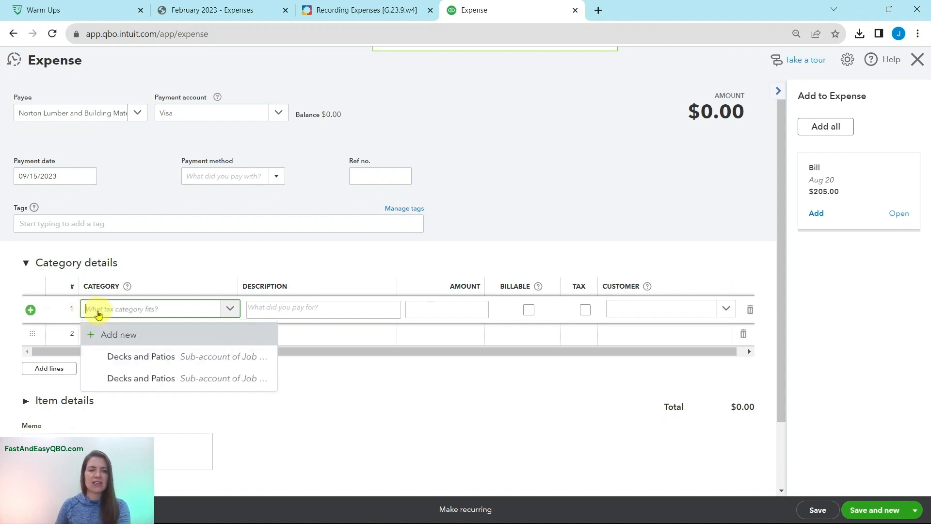
# Set the first expense line's category to Decks and Patios under Job Expenses:Job Materials.
pyautogui.scroll(-4, 228, 358)
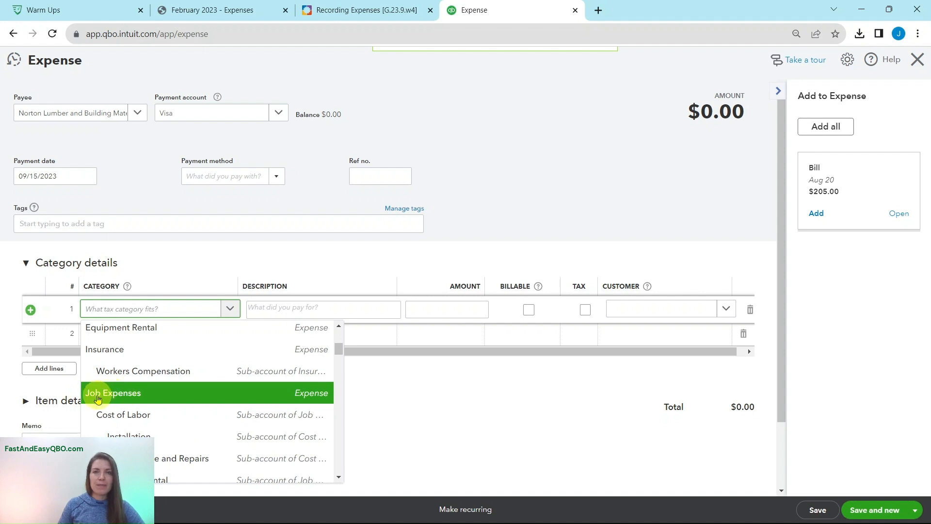
pyautogui.scroll(-4, 119, 398)
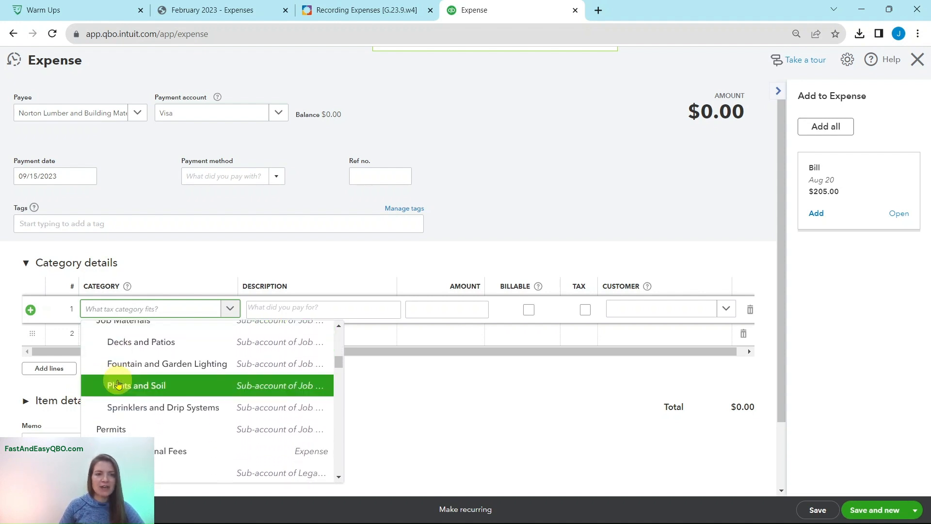
pyautogui.scroll(2, 118, 384)
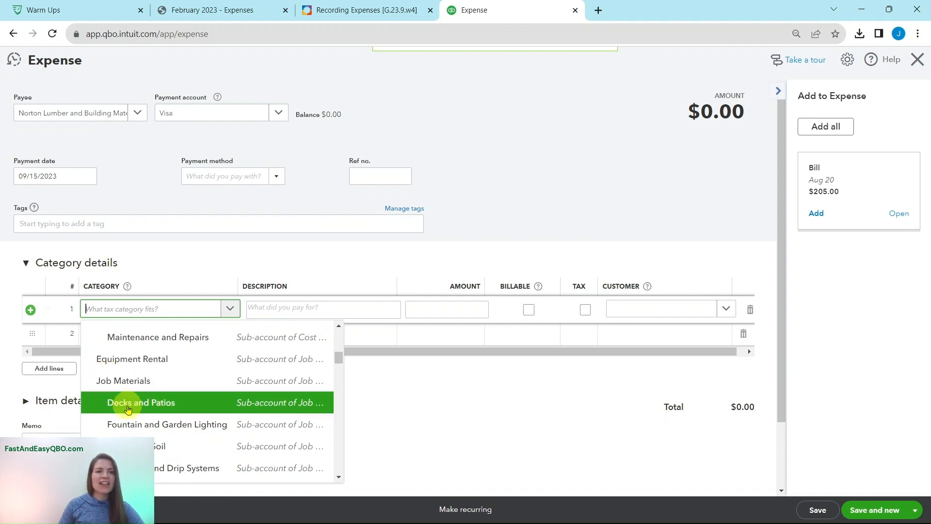
pyautogui.click(160, 410)
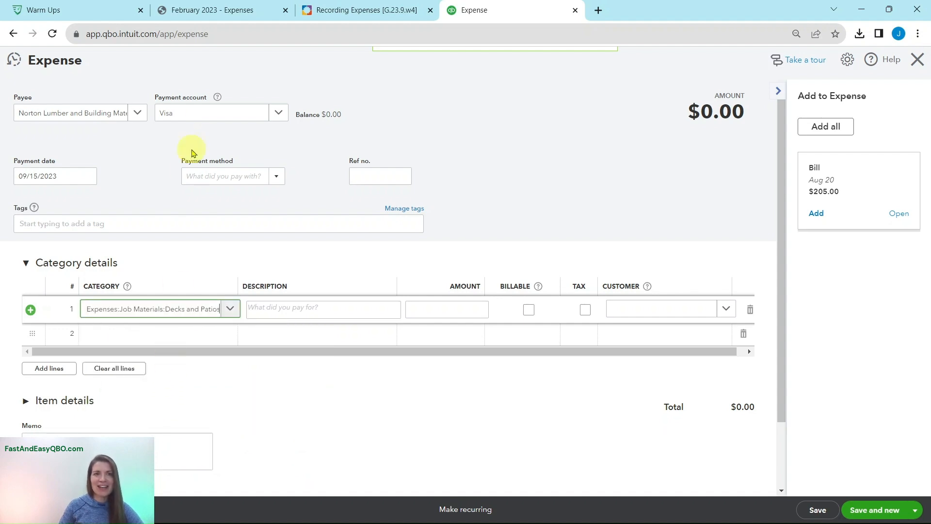
# Check the description wording in Step 2 and enter "Pavers" as the first expense line's description.
pyautogui.click(328, 25)
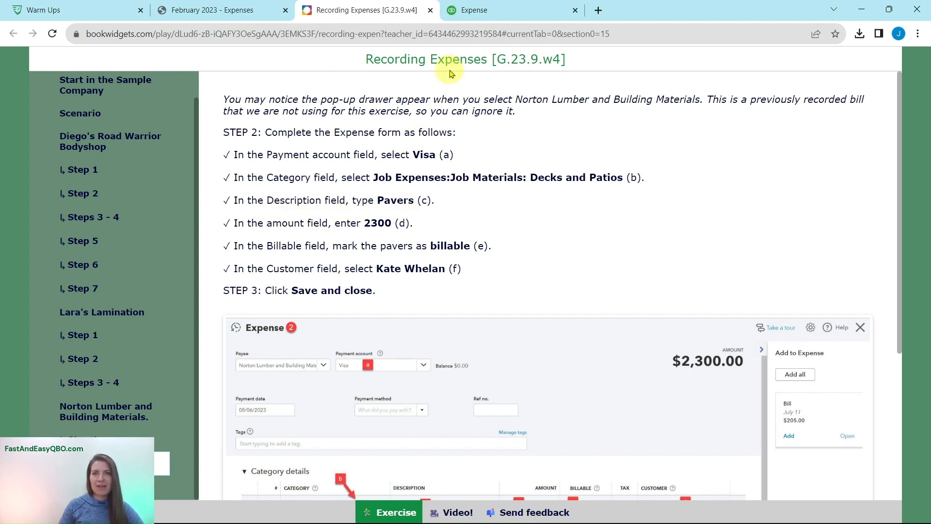
pyautogui.click(482, 11)
pyautogui.click(333, 308)
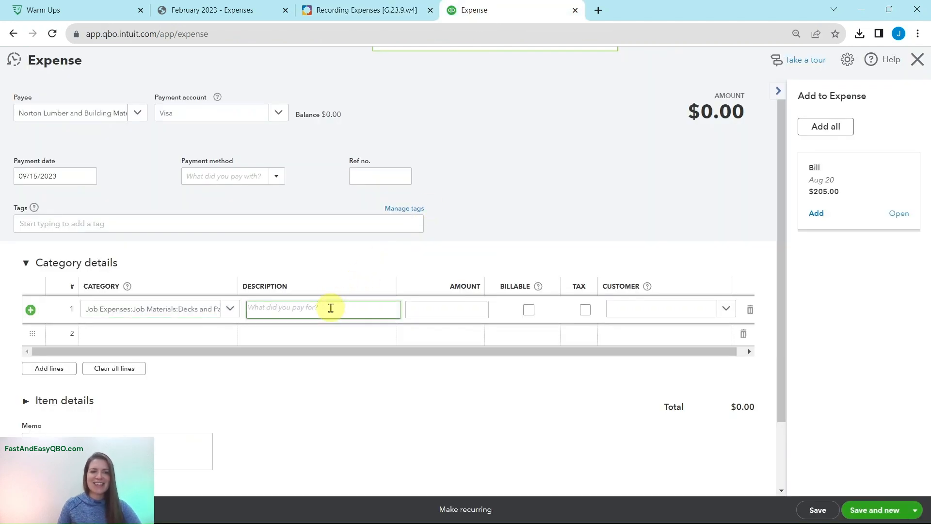
pyautogui.write('Pavers')
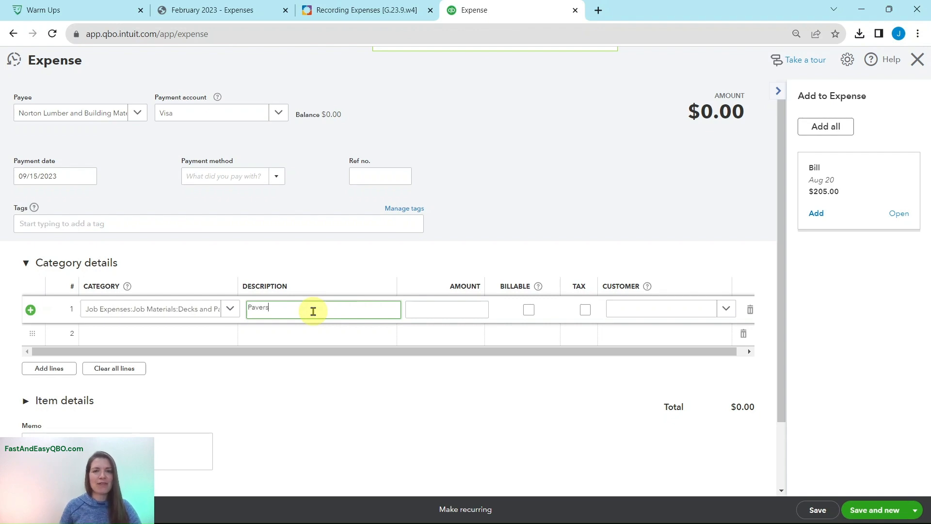
# Check the amount in Step 2 and on the Norton Lumber receipt, then set the Pavers line's amount to 2300.
pyautogui.click(345, 15)
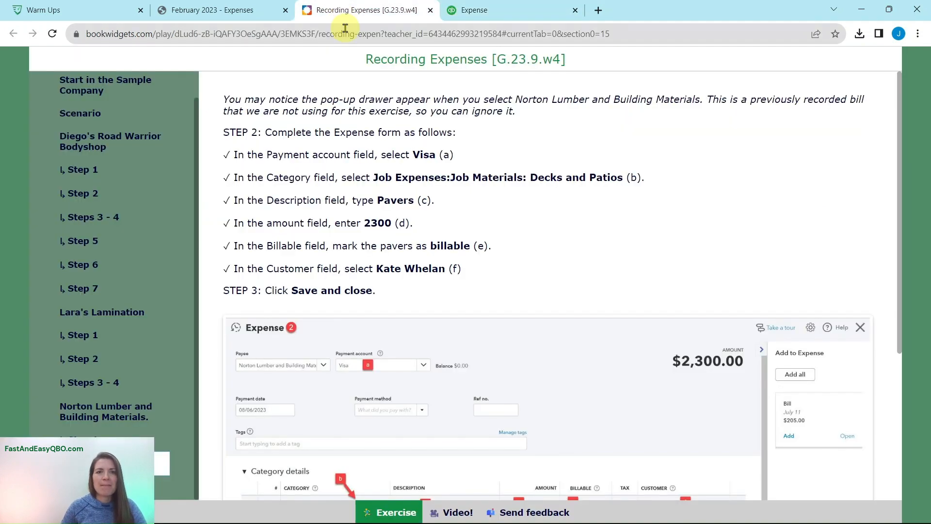
pyautogui.click(224, 10)
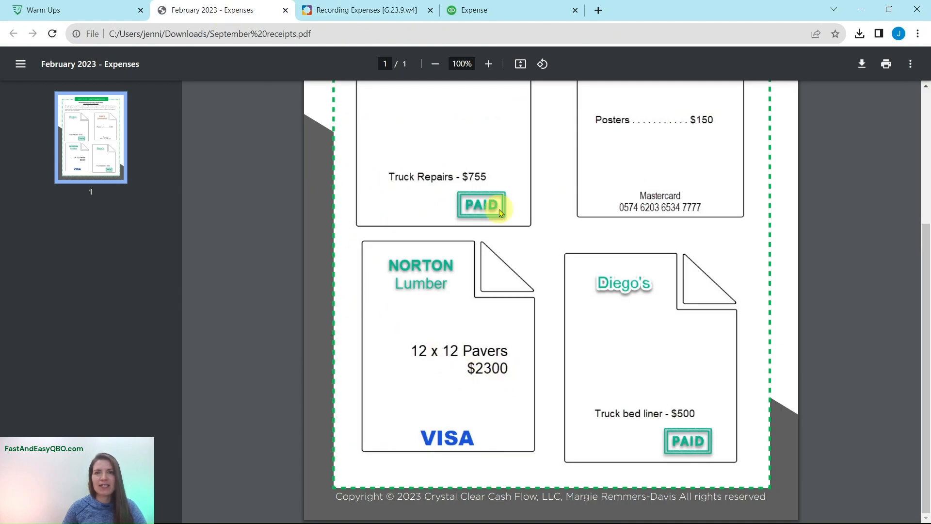
pyautogui.click(496, 12)
pyautogui.click(472, 309)
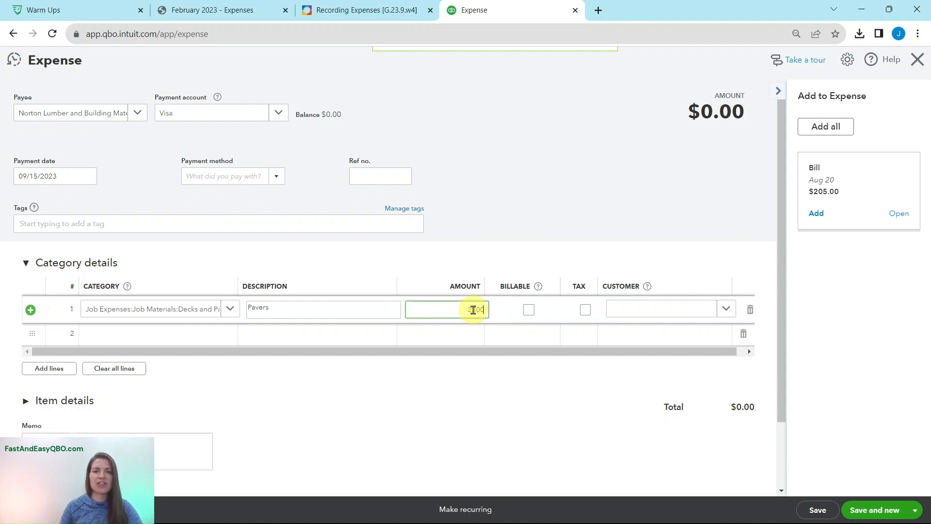
pyautogui.write('2300')
pyautogui.click(486, 370)
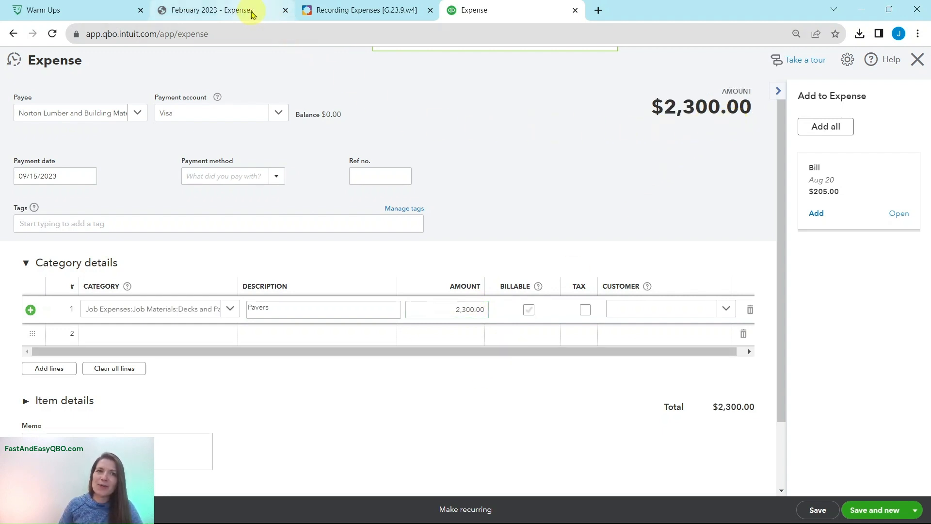
# Check Step 2, then mark the Pavers line as billable and assign it to the customer named there.
pyautogui.click(320, 10)
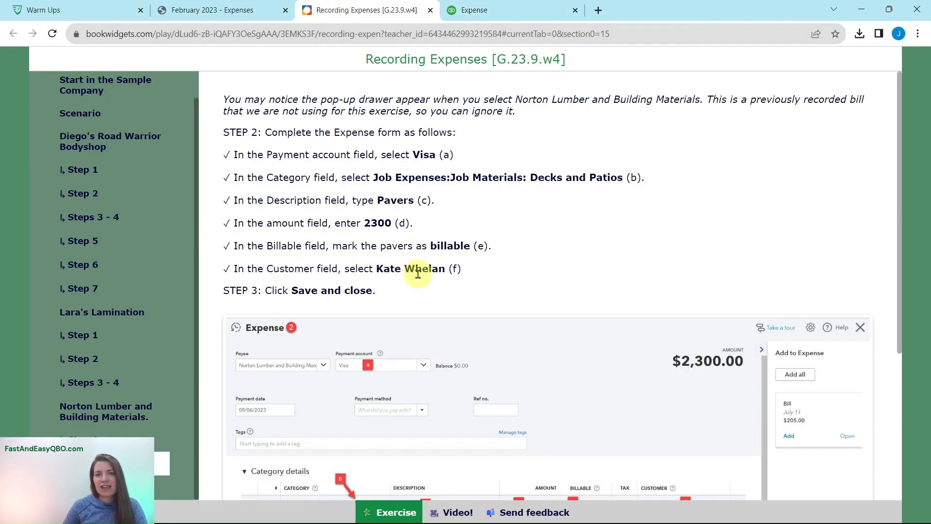
pyautogui.click(490, 14)
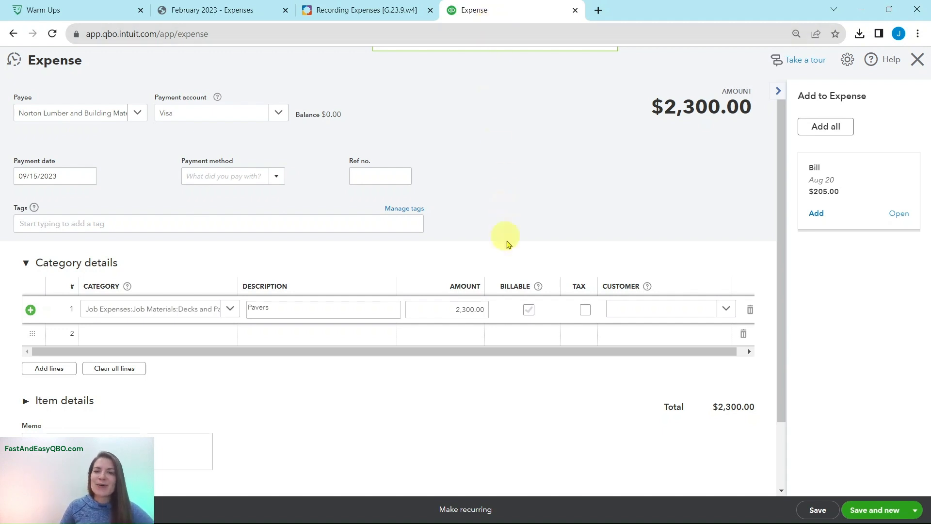
pyautogui.click(528, 309)
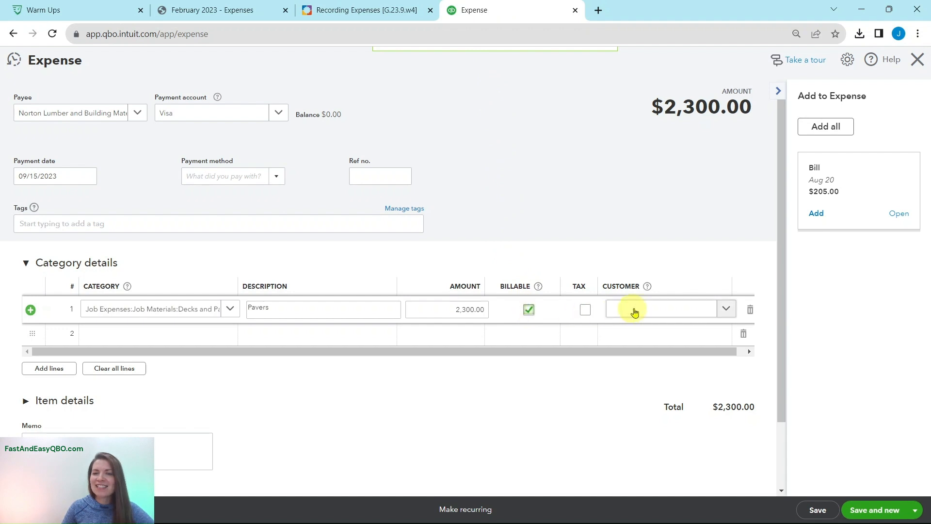
pyautogui.click(676, 310)
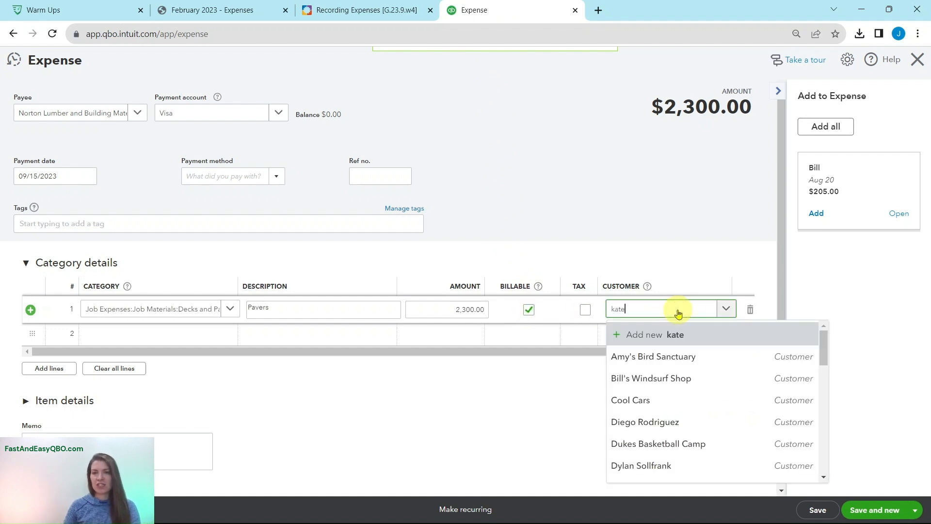
pyautogui.click(650, 357)
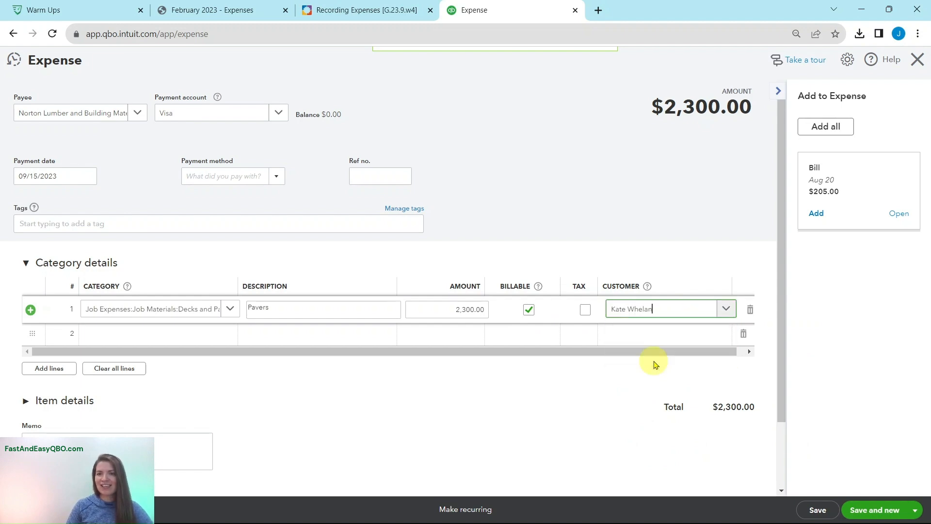
# Recheck Steps 2 and 3 of the exercise, then save and close the Norton Lumber expense.
pyautogui.click(339, 10)
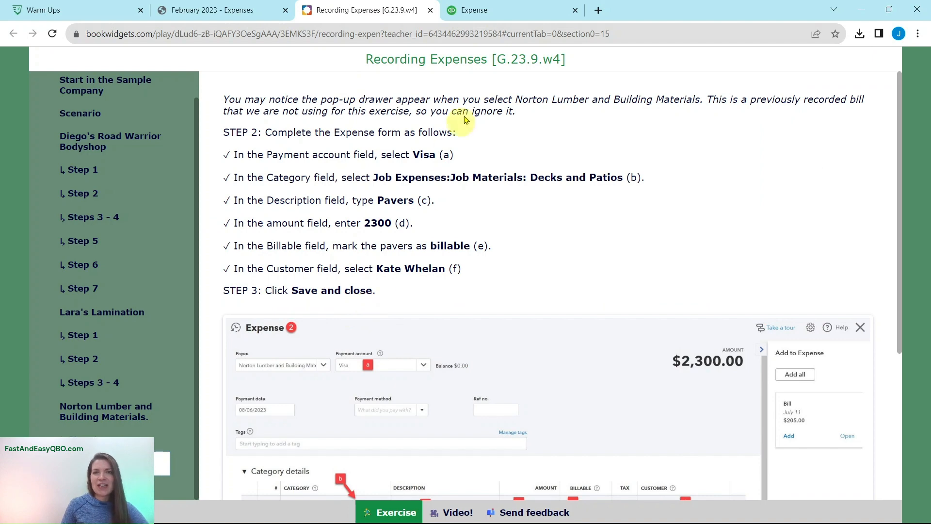
pyautogui.click(524, 13)
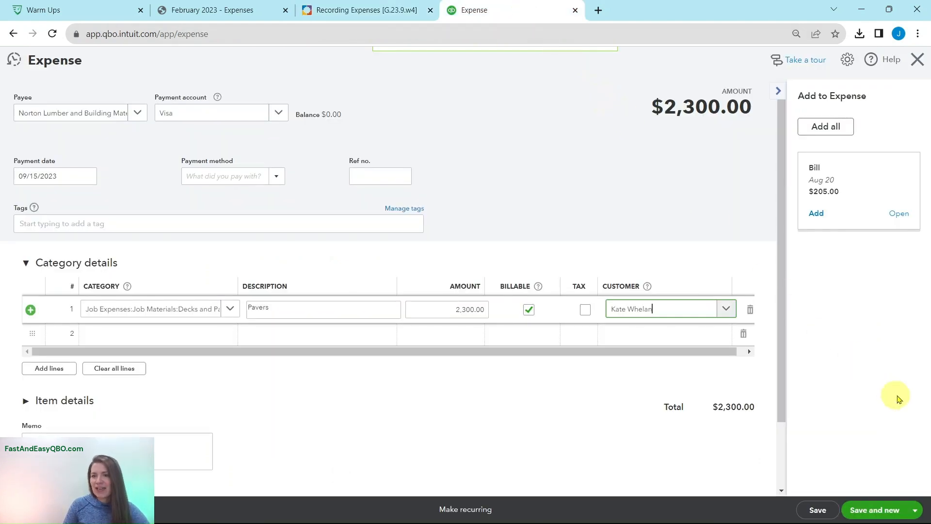
pyautogui.click(914, 508)
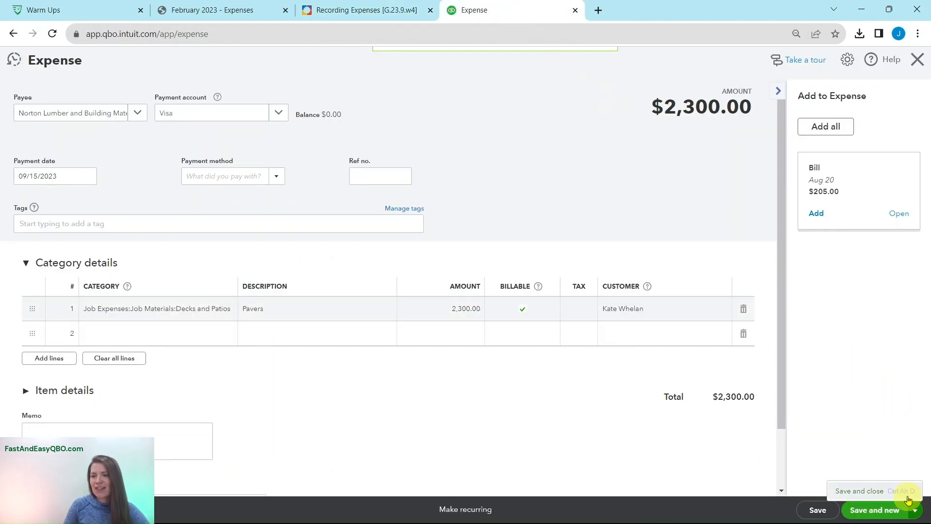
pyautogui.click(856, 491)
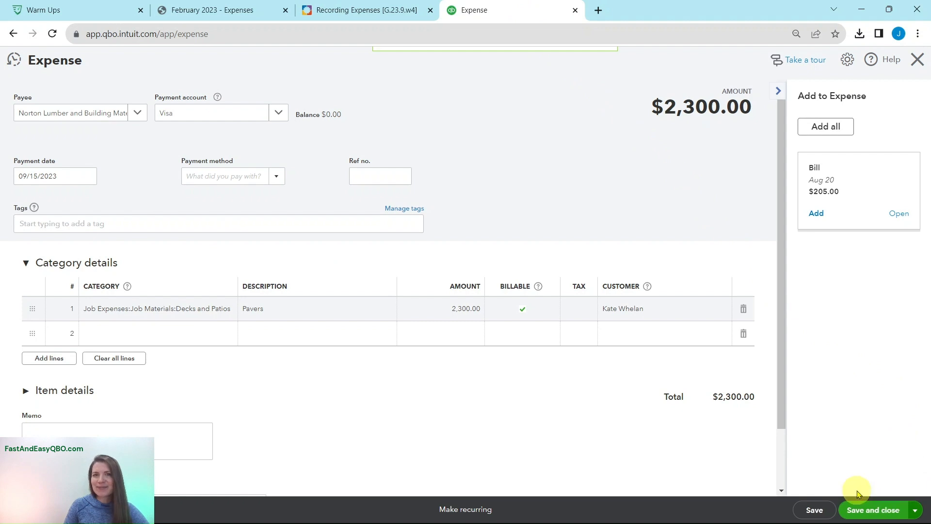